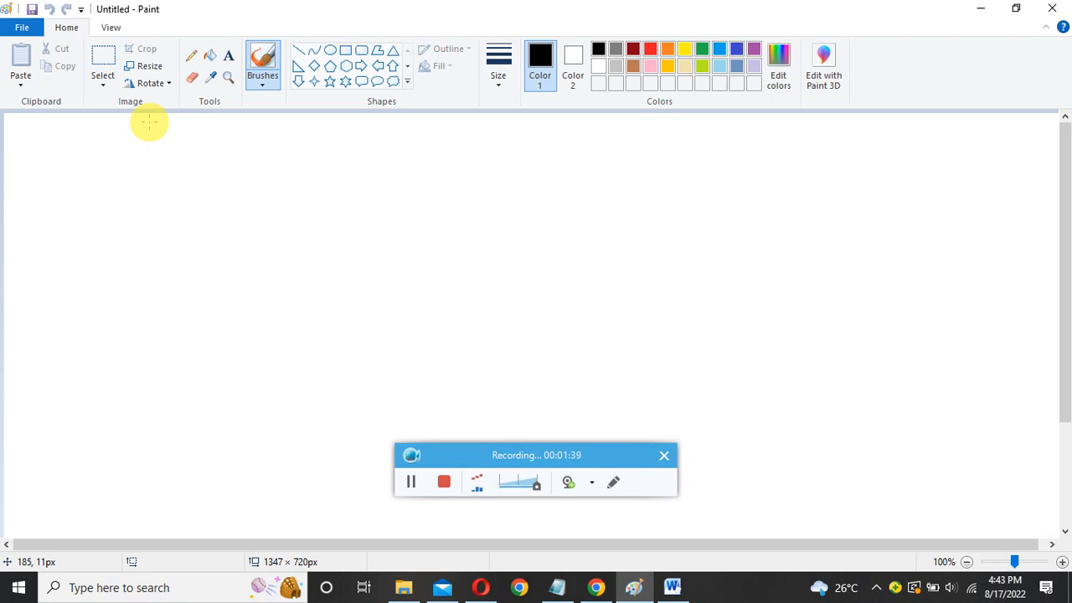
pyautogui.click(22, 80)
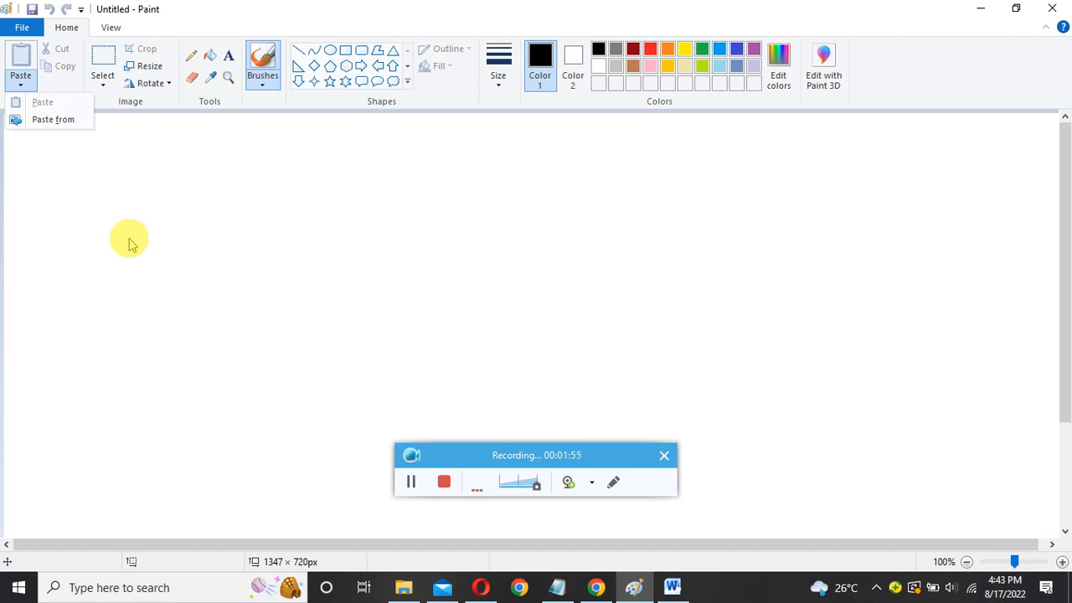
pyautogui.click(130, 241)
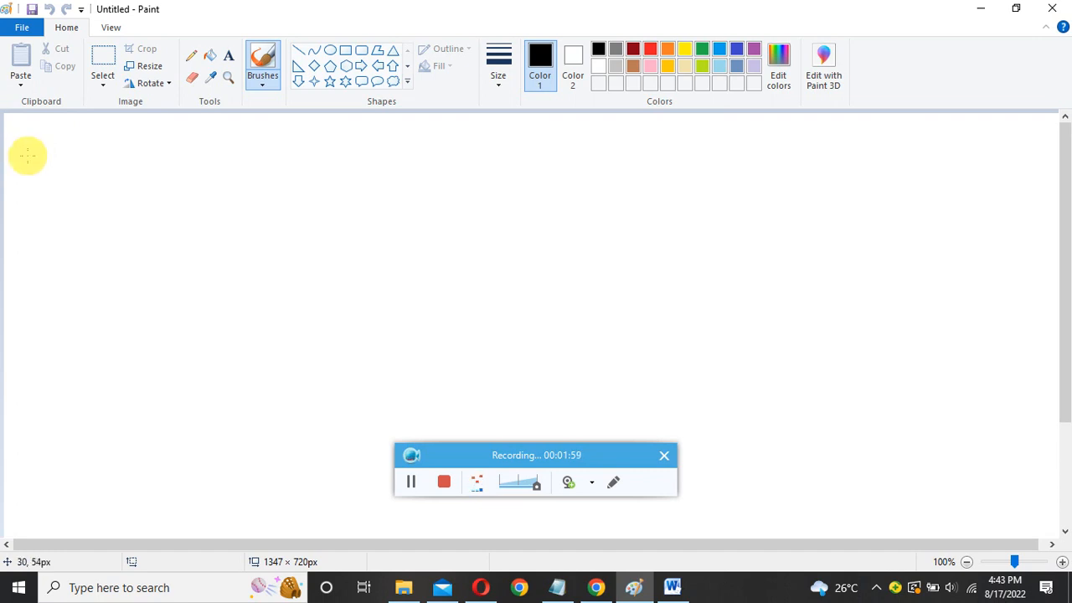
pyautogui.moveTo(622, 453)
pyautogui.mouseDown()
pyautogui.moveTo(634, 466)
pyautogui.moveTo(837, 512)
pyautogui.moveTo(913, 547)
pyautogui.moveTo(946, 585)
pyautogui.mouseUp()
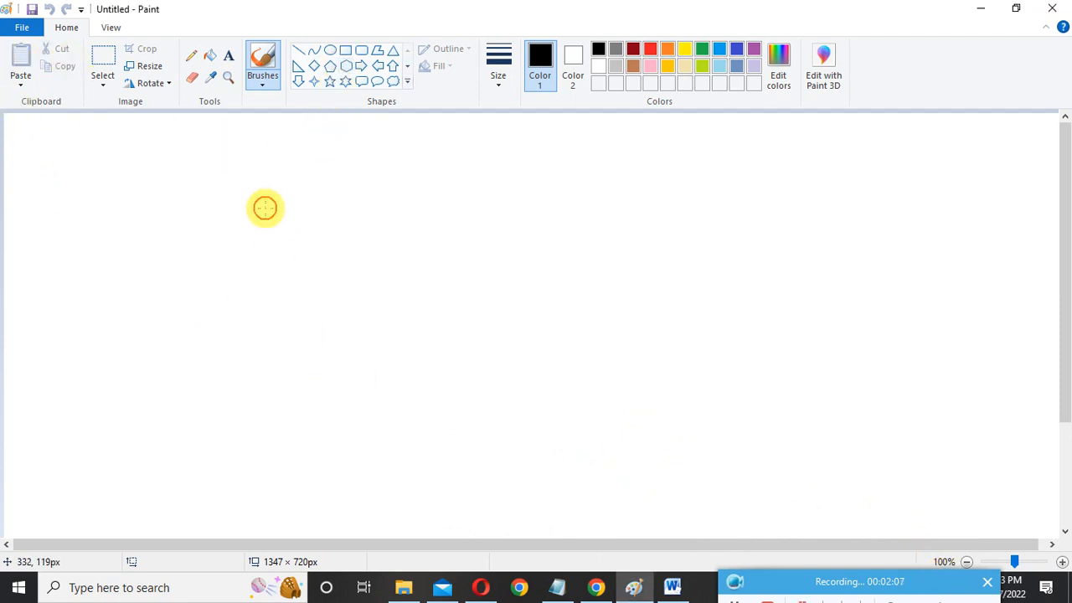
pyautogui.moveTo(265, 207); pyautogui.dragTo(318, 318)
pyautogui.hotkey('ctrl', 'z')
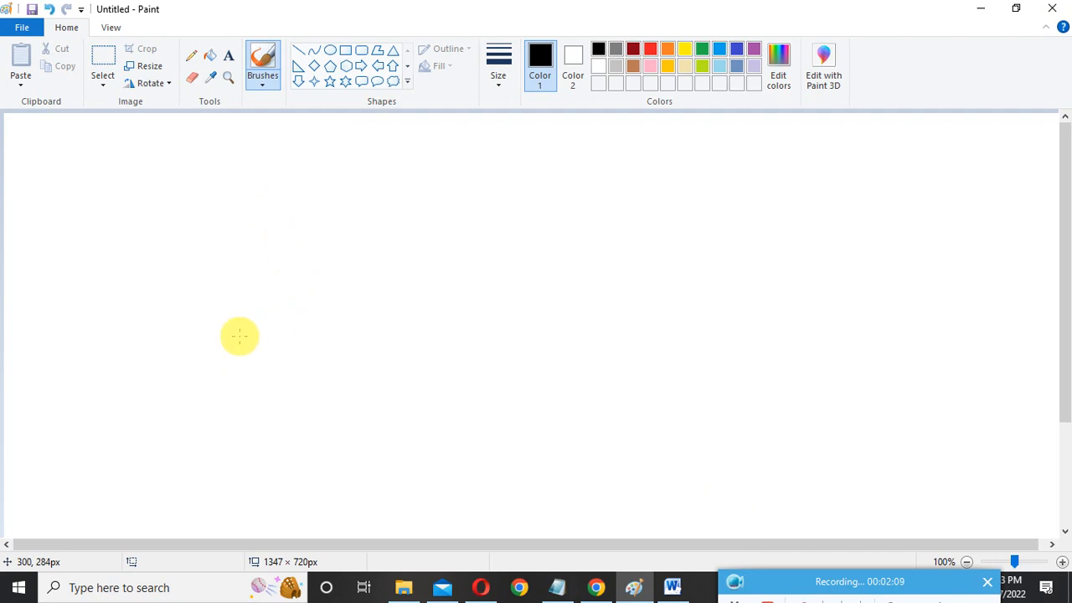
# - Draw a black-outlined hexagon about 275 × 292 px in the left-middle area of the canvas
pyautogui.click(346, 66)
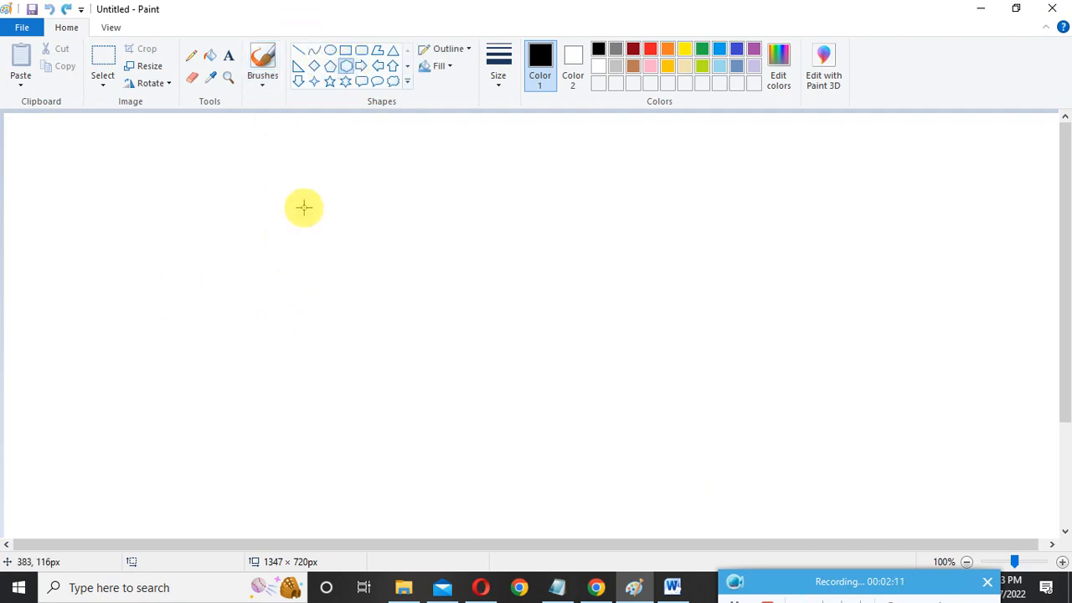
pyautogui.moveTo(280, 198)
pyautogui.mouseDown()
pyautogui.moveTo(315, 252)
pyautogui.moveTo(467, 364)
pyautogui.moveTo(496, 424)
pyautogui.mouseUp()
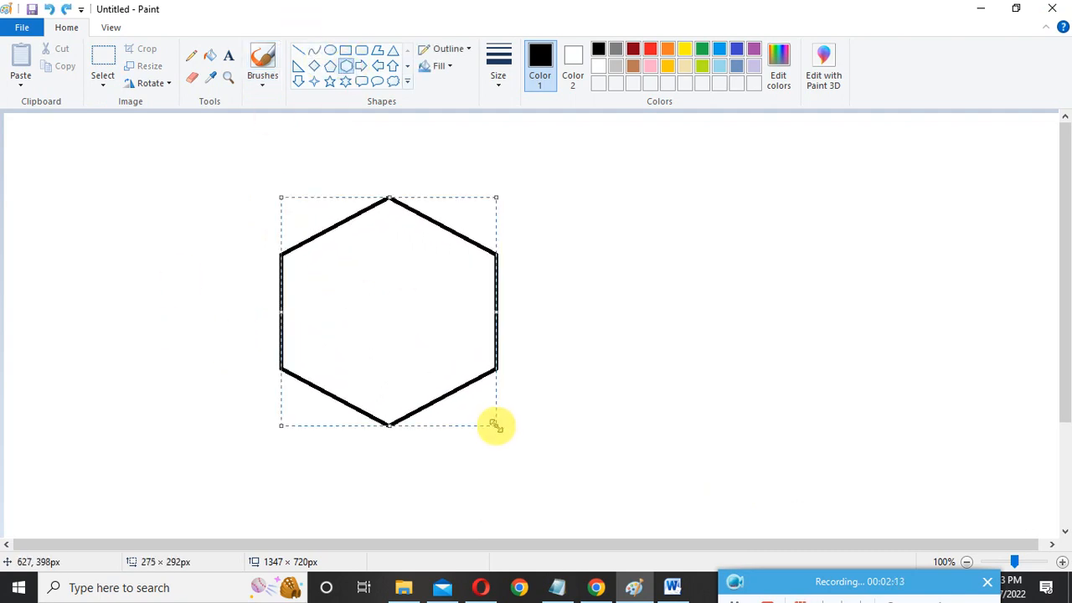
pyautogui.click(242, 160)
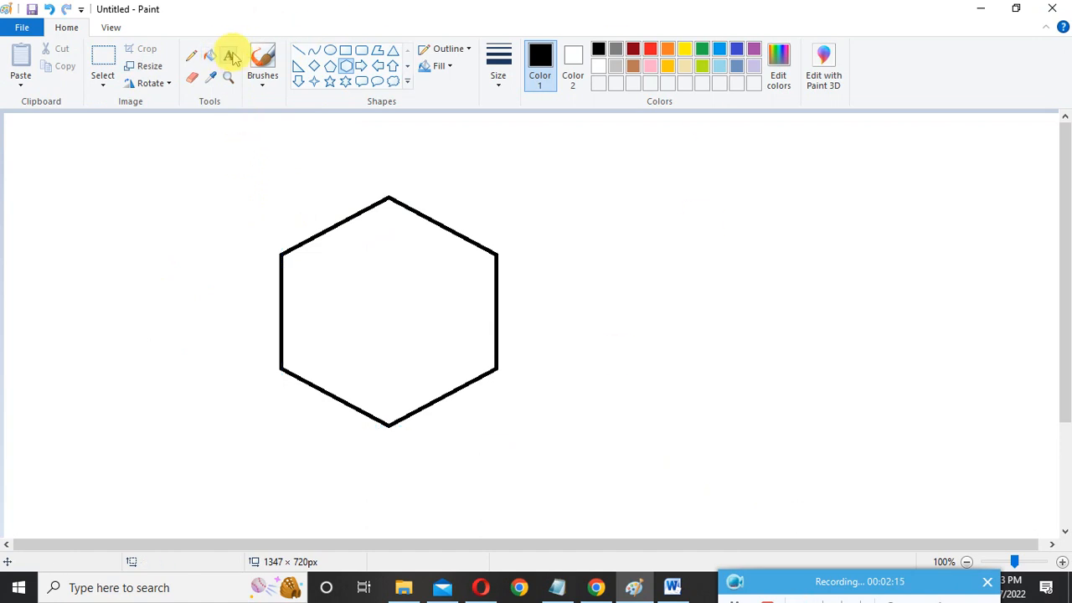
# - Fill the inside of the hexagon with orange
pyautogui.click(211, 56)
pyautogui.click(668, 49)
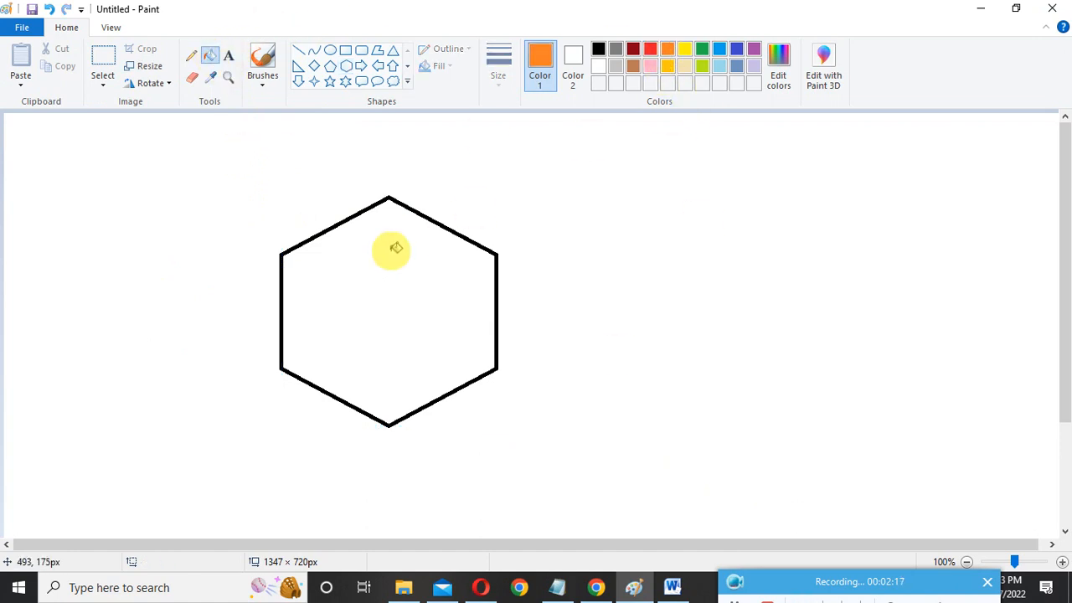
pyautogui.click(399, 244)
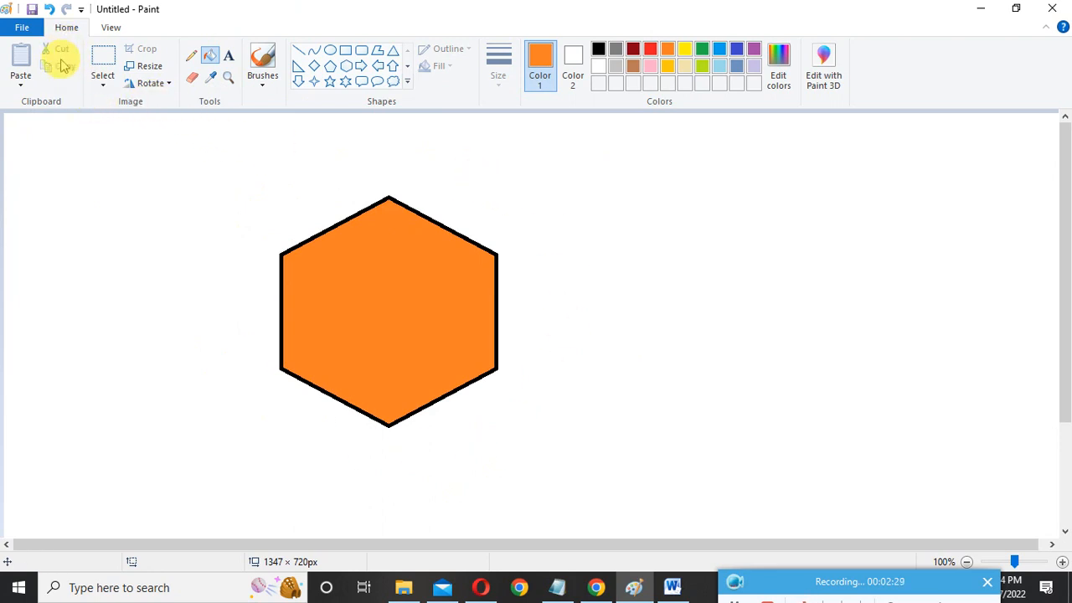
# - Enclose the orange hexagon in a rectangular selection about 344 × 331 px and cut it
pyautogui.click(106, 88)
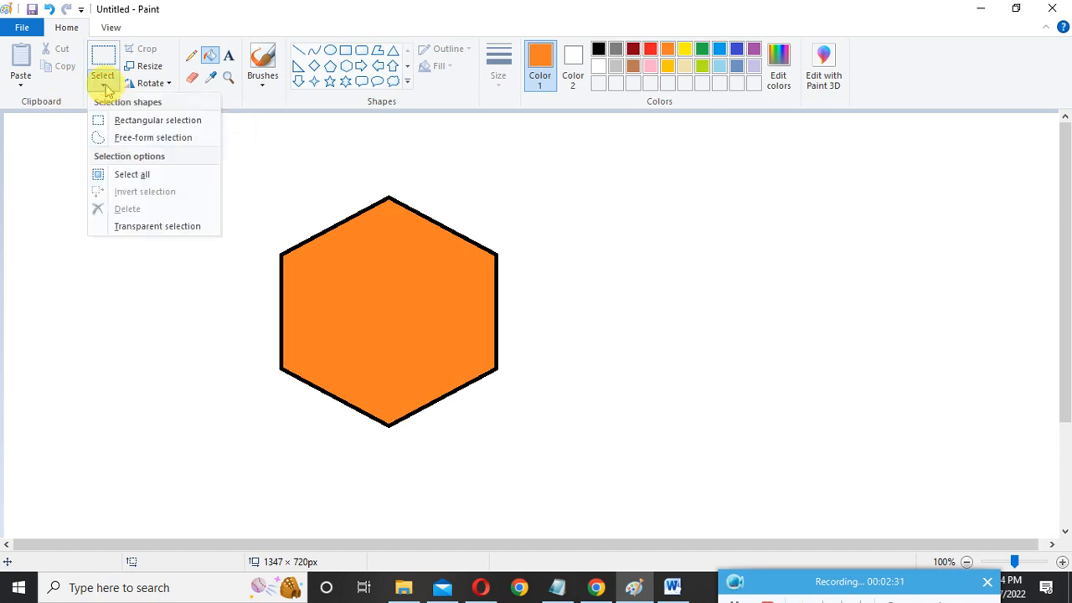
pyautogui.click(132, 128)
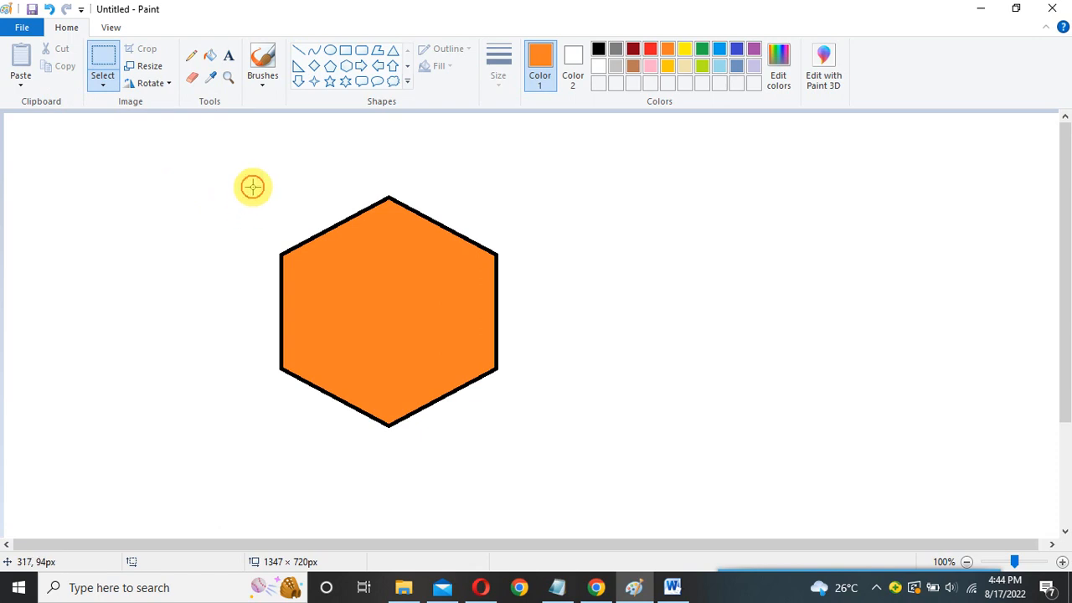
pyautogui.moveTo(253, 186); pyautogui.dragTo(521, 446)
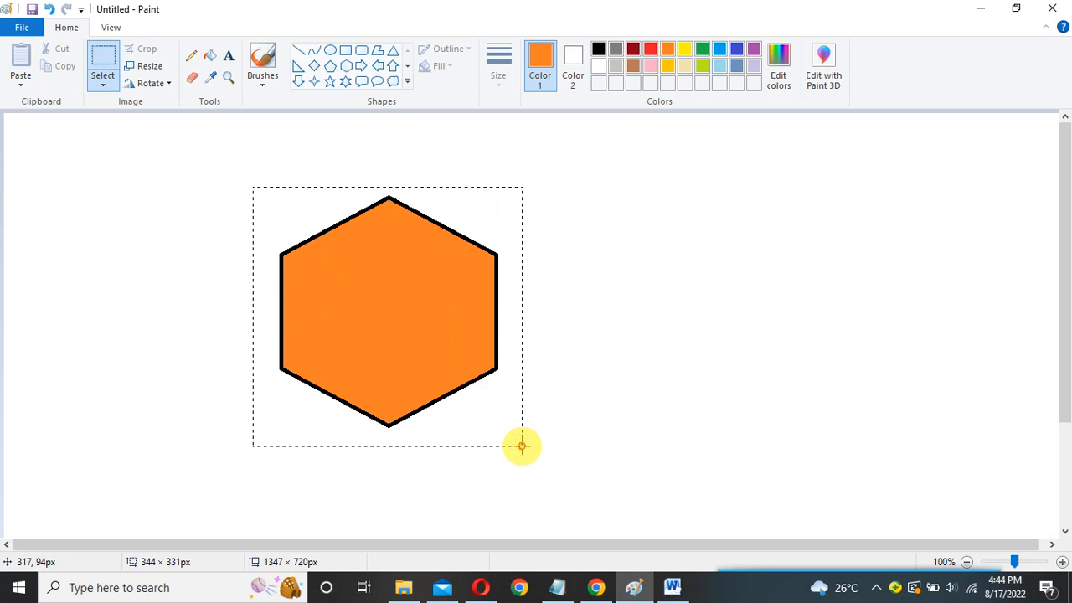
pyautogui.moveTo(521, 445); pyautogui.dragTo(521, 446)
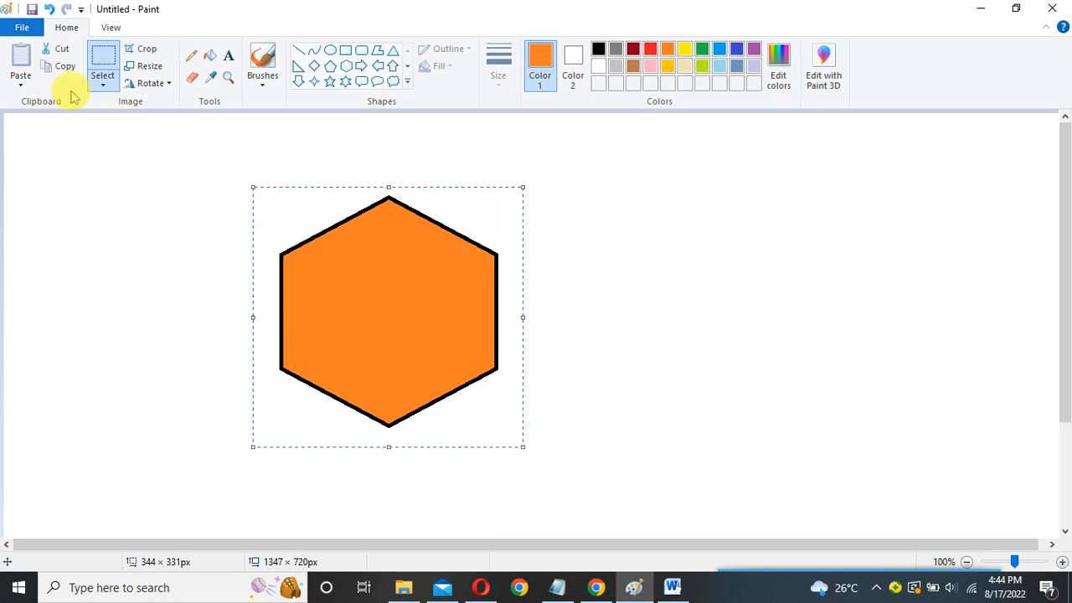
pyautogui.click(59, 51)
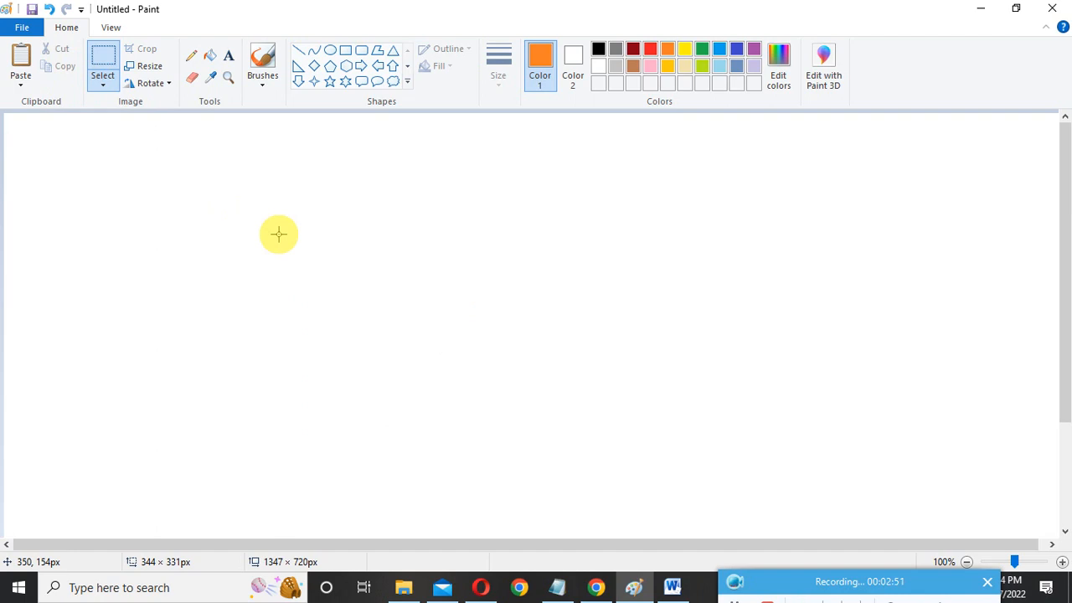
# - Paste the cut hexagon and move it to the middle of the canvas
pyautogui.click(23, 60)
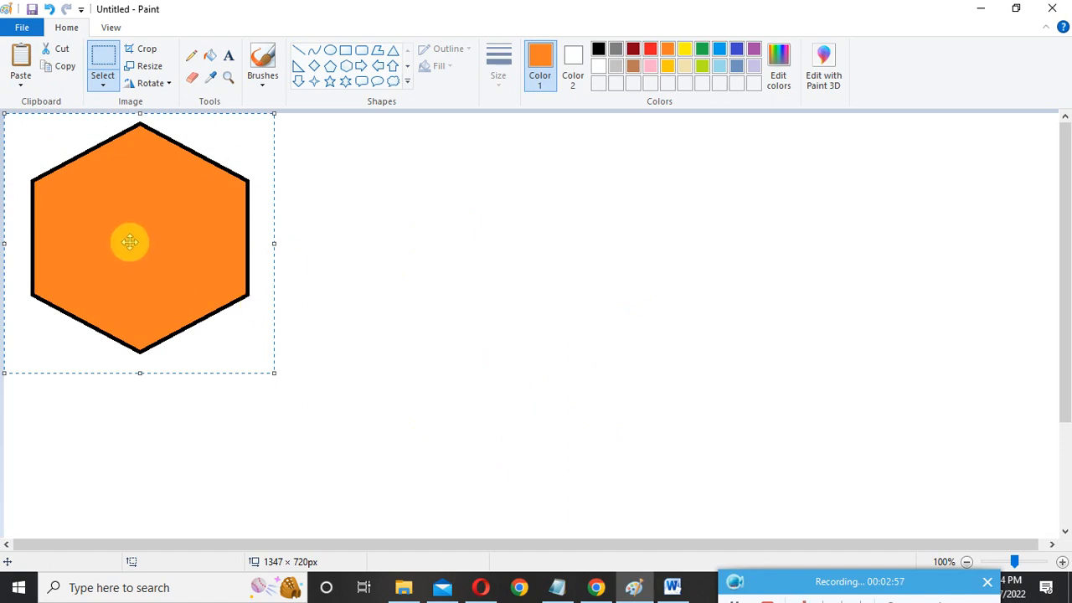
pyautogui.moveTo(129, 239); pyautogui.dragTo(519, 341)
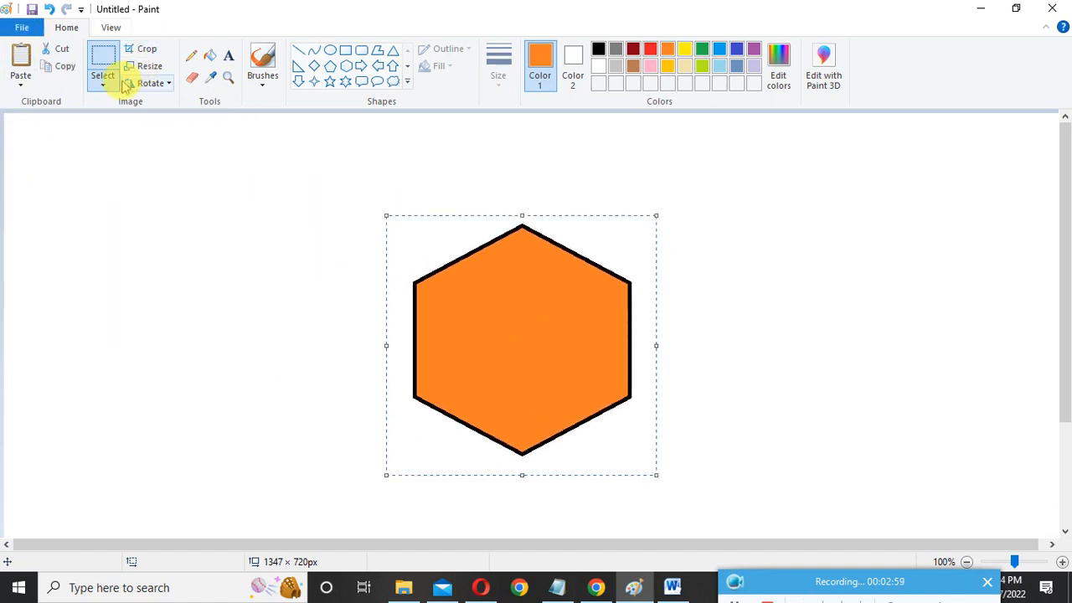
# - Cut the moved hexagon and undo back to the hexagon in its original place
pyautogui.click(63, 48)
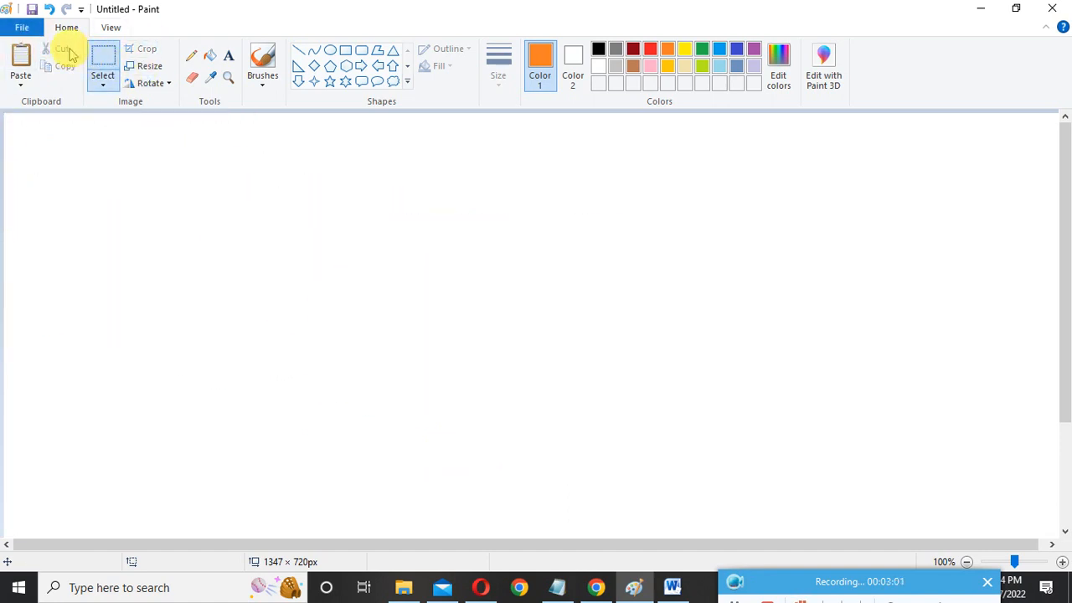
pyautogui.hotkey('ctrl', 'z')
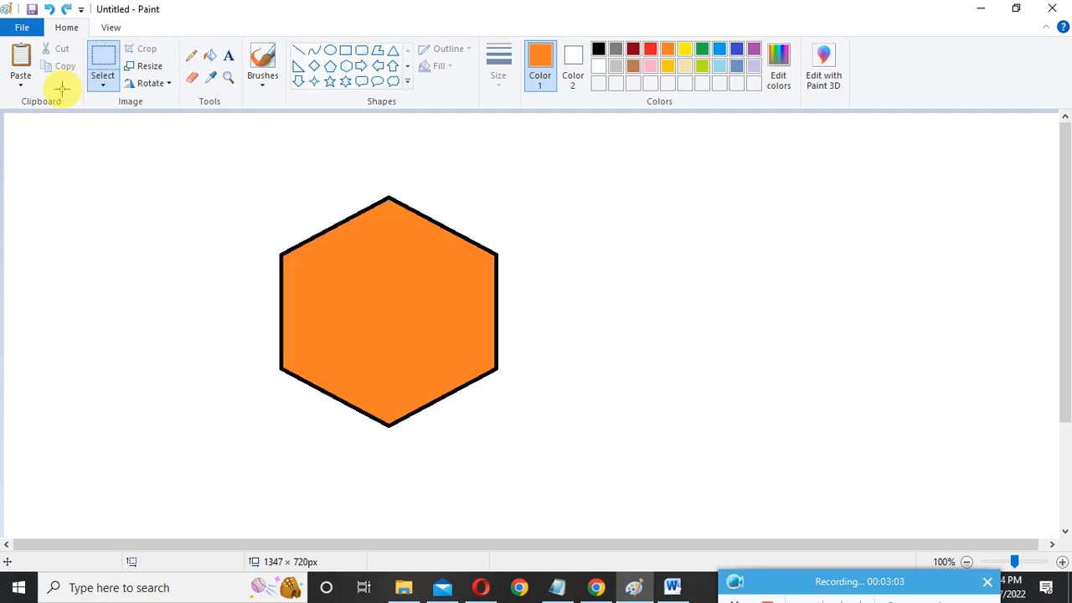
# - Enclose the hexagon in a rectangular selection about 314 × 306 px and cut it
pyautogui.click(103, 87)
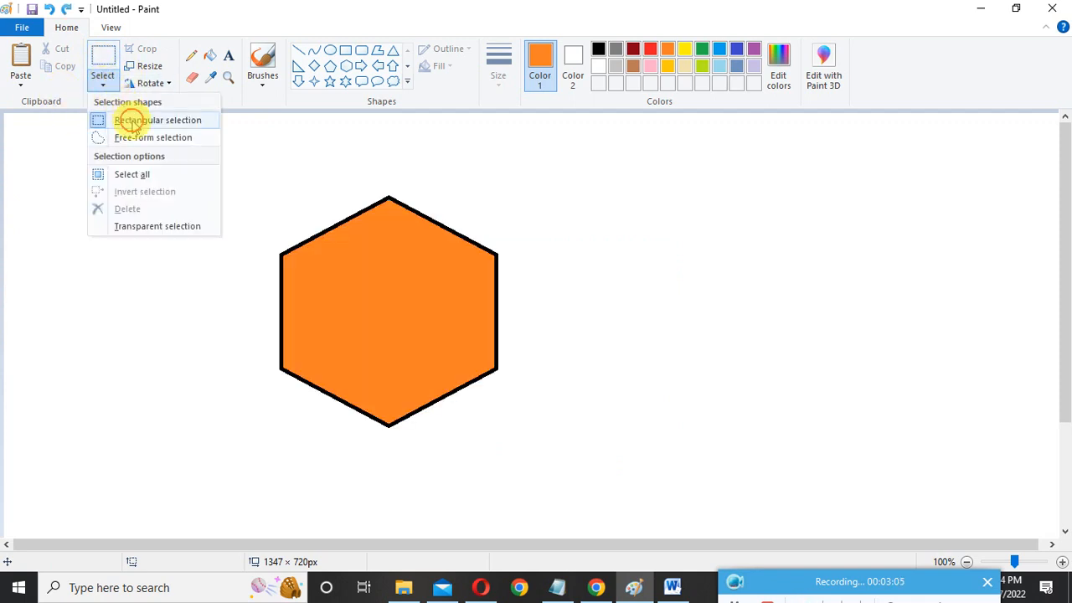
pyautogui.click(138, 120)
pyautogui.moveTo(264, 193); pyautogui.dragTo(510, 433)
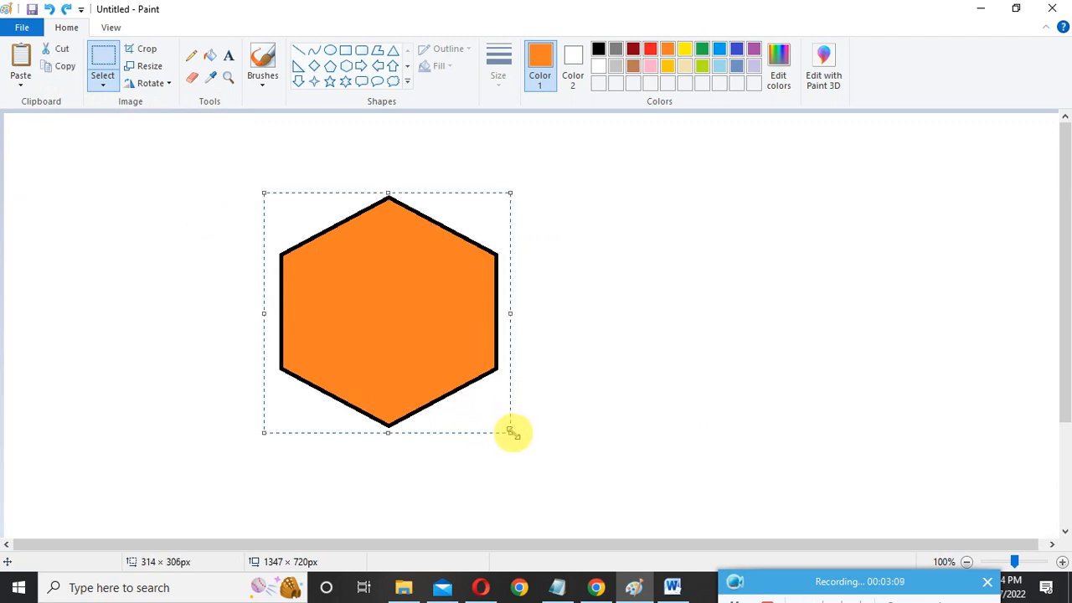
pyautogui.press('Delete')
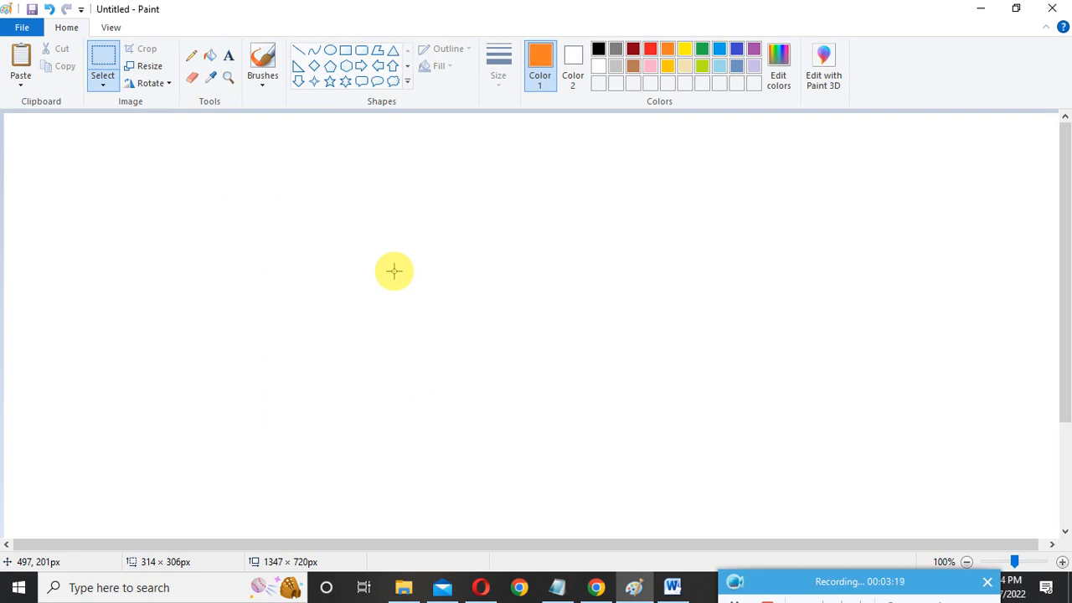
# - Paste the cut hexagon, delete the pasted piece and undo to restore the original hexagon
pyautogui.hotkey('ctrl', 'v')
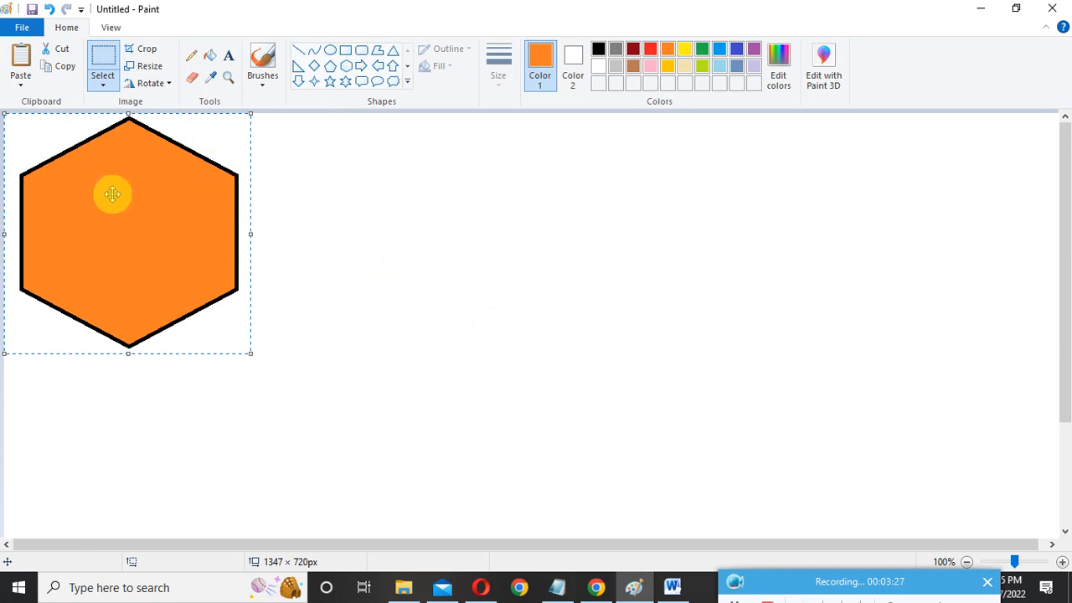
pyautogui.press('Delete')
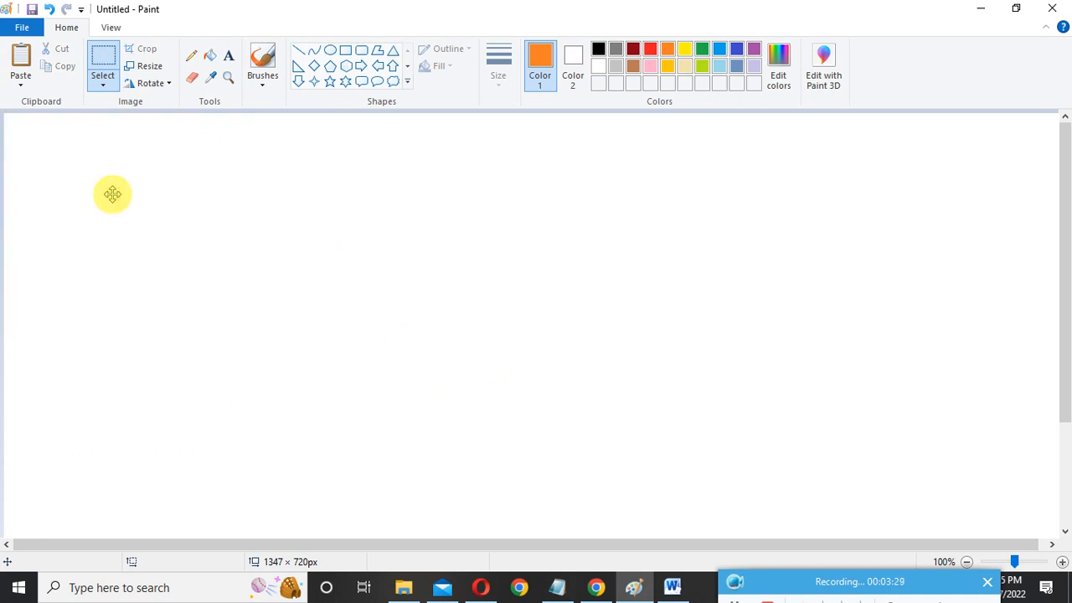
pyautogui.hotkey('ctrl', 'z')
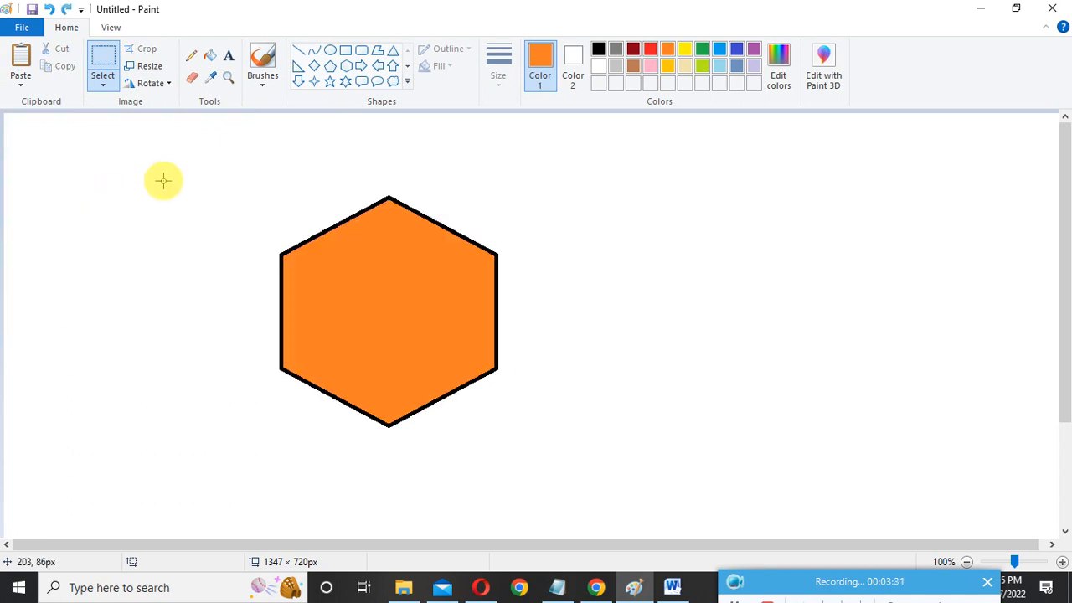
# - Select only the right half of the hexagon, about 165 × 355 px, and cut it
pyautogui.click(115, 71)
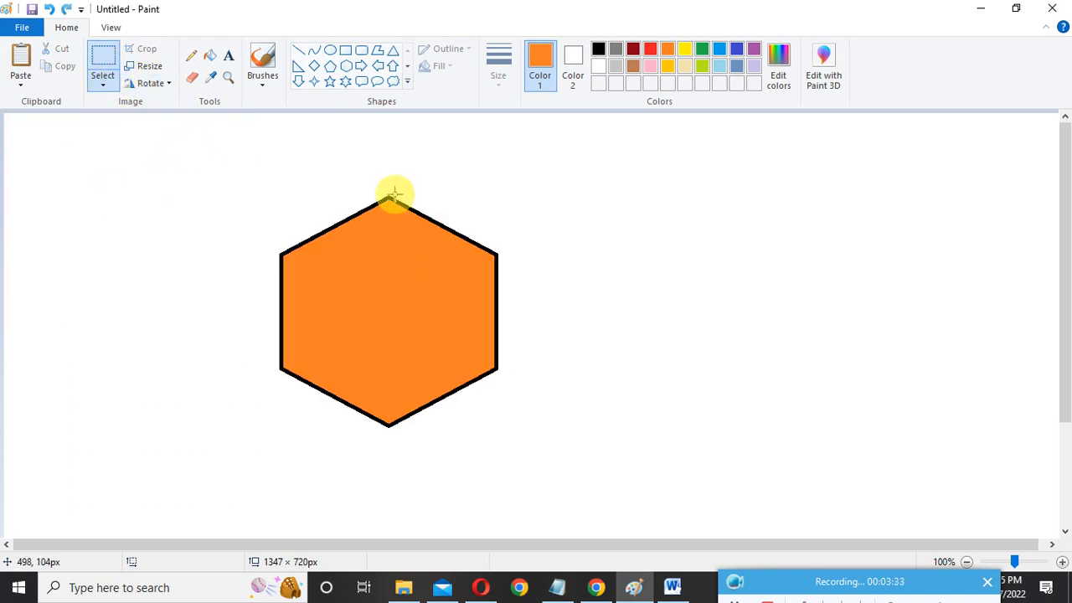
pyautogui.moveTo(383, 172); pyautogui.dragTo(513, 451)
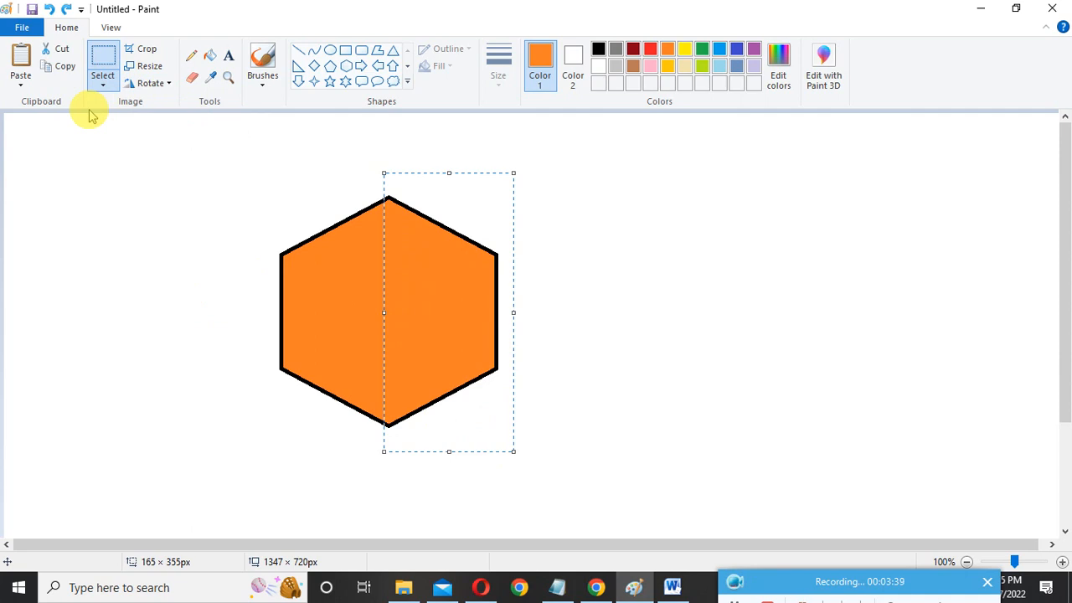
pyautogui.press('Delete')
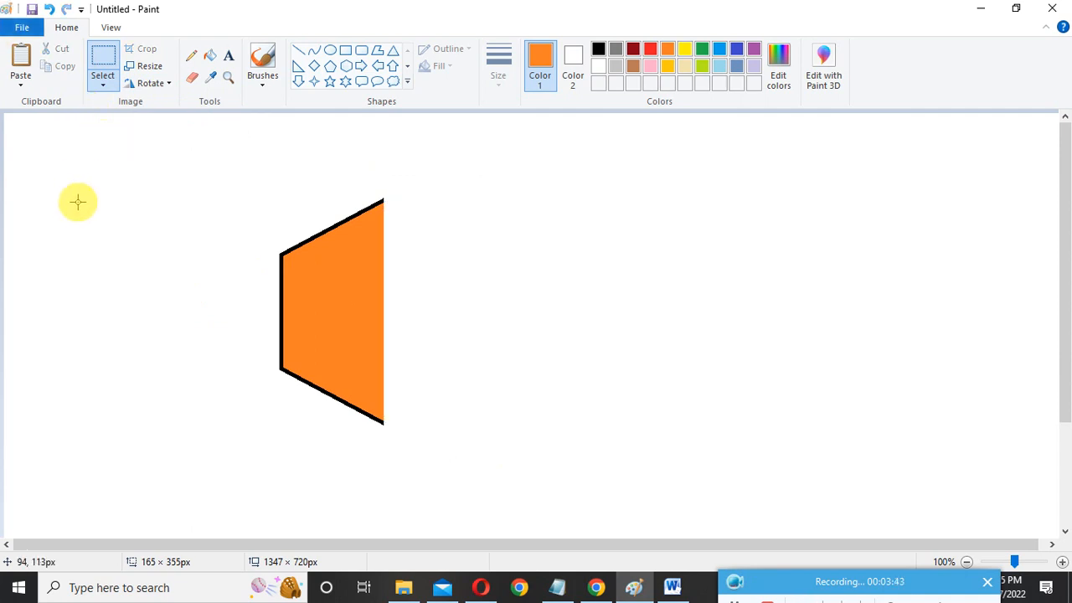
# - Paste the cut half and move it just left of the remaining half of the hexagon
pyautogui.hotkey('ctrl', 'v')
pyautogui.moveTo(76, 199); pyautogui.dragTo(214, 276)
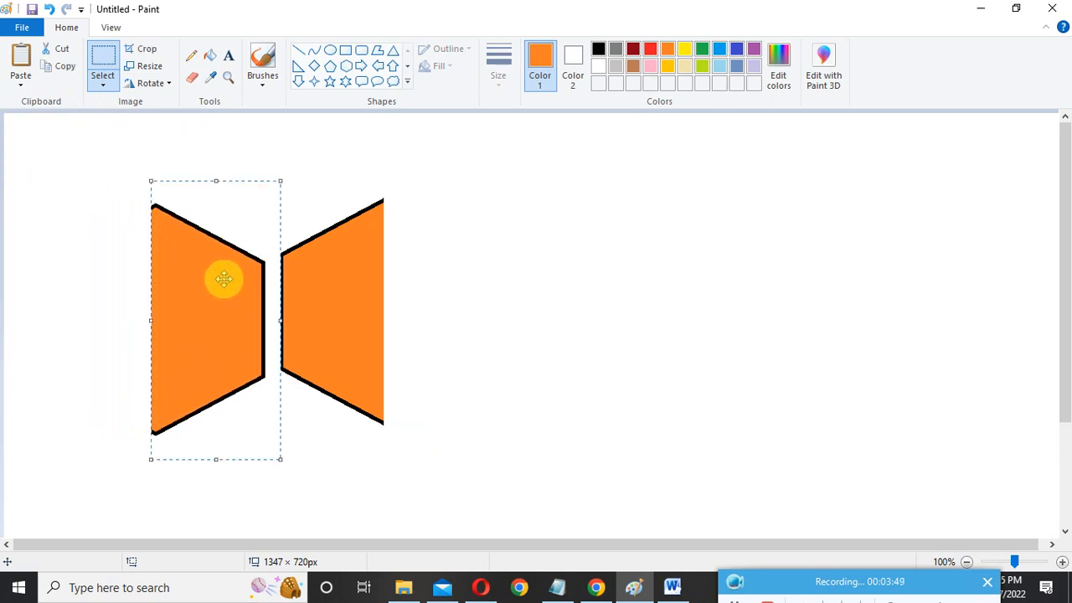
# - Delete the pasted half and undo the cut to restore the whole hexagon
pyautogui.press('Delete')
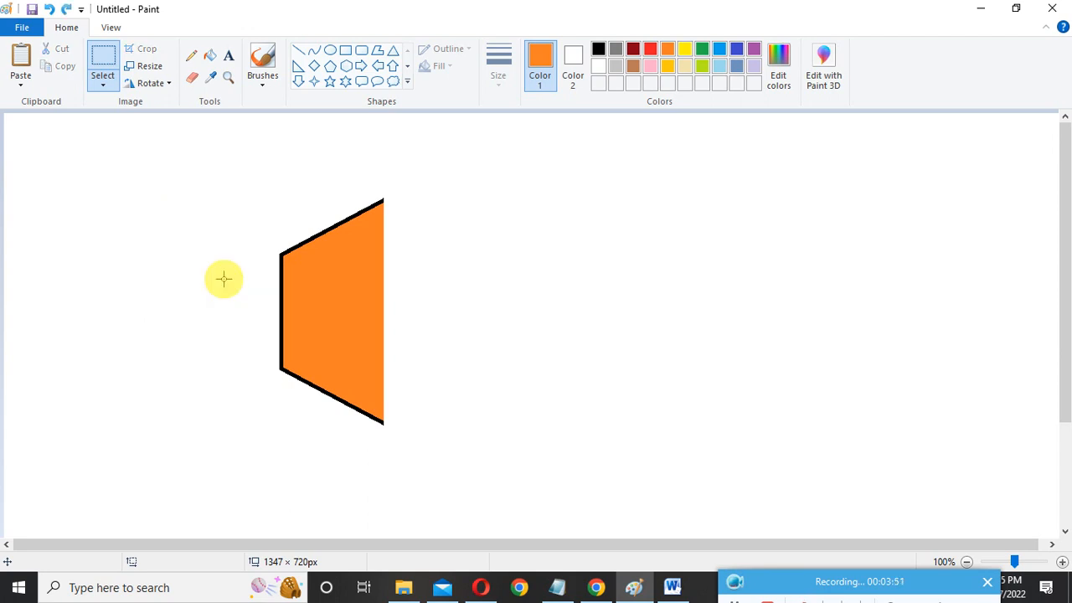
pyautogui.hotkey('ctrl', 'z')
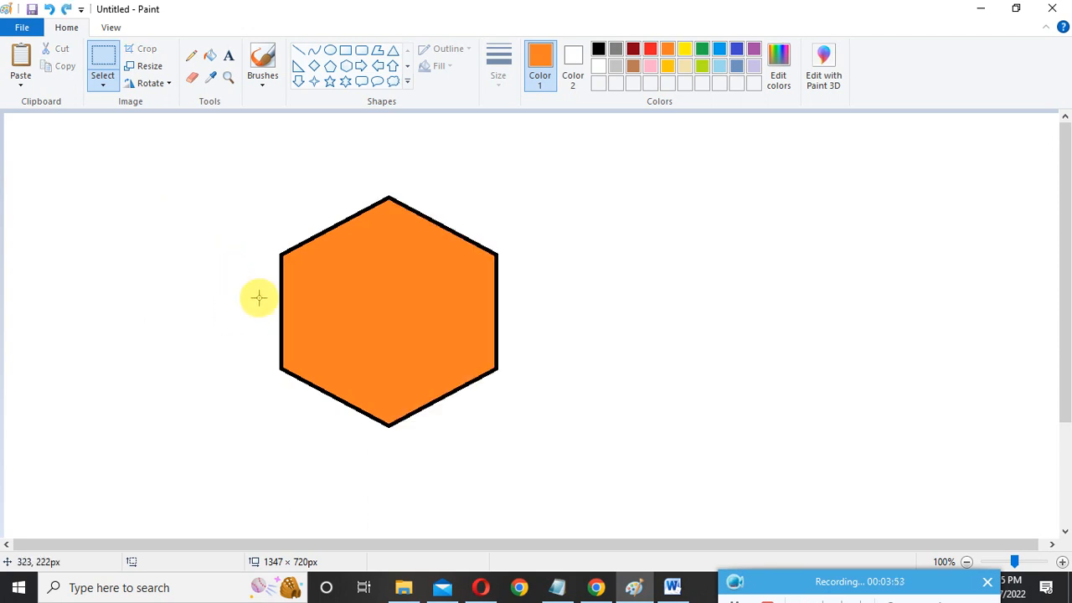
# - Copy the whole hexagon through a rectangular selection, paste it and delete the pasted duplicate
pyautogui.moveTo(258, 204); pyautogui.dragTo(527, 453)
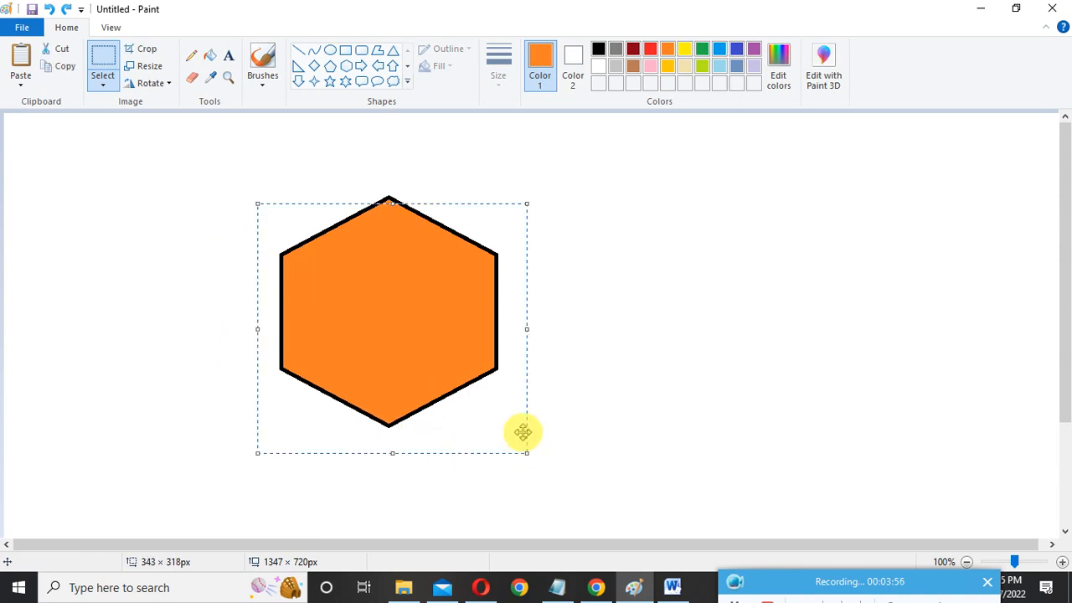
pyautogui.click(105, 60)
pyautogui.moveTo(262, 182); pyautogui.dragTo(519, 437)
pyautogui.click(63, 67)
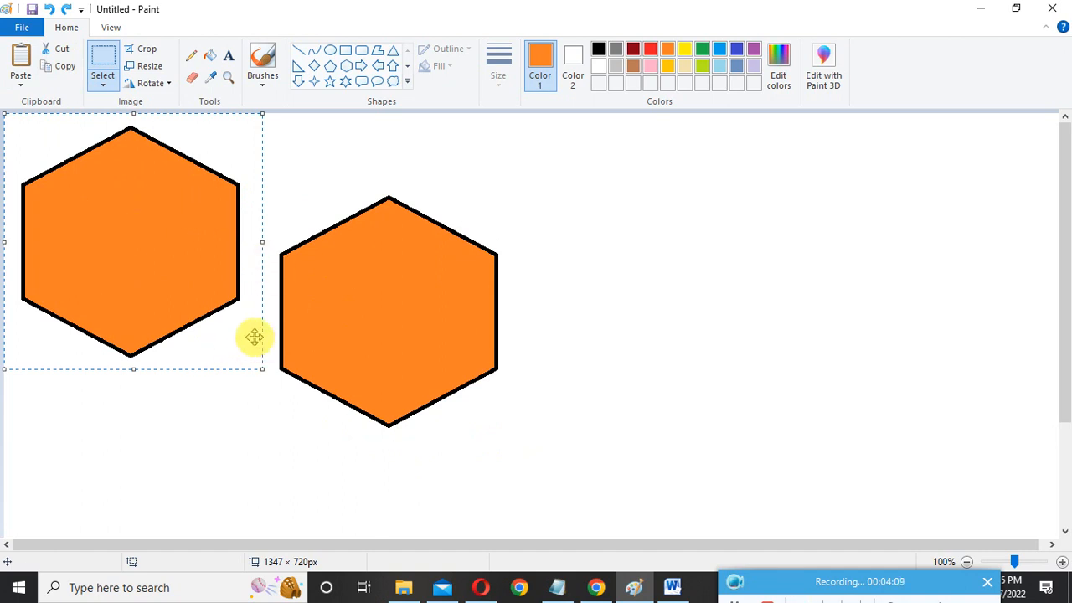
pyautogui.press('Delete')
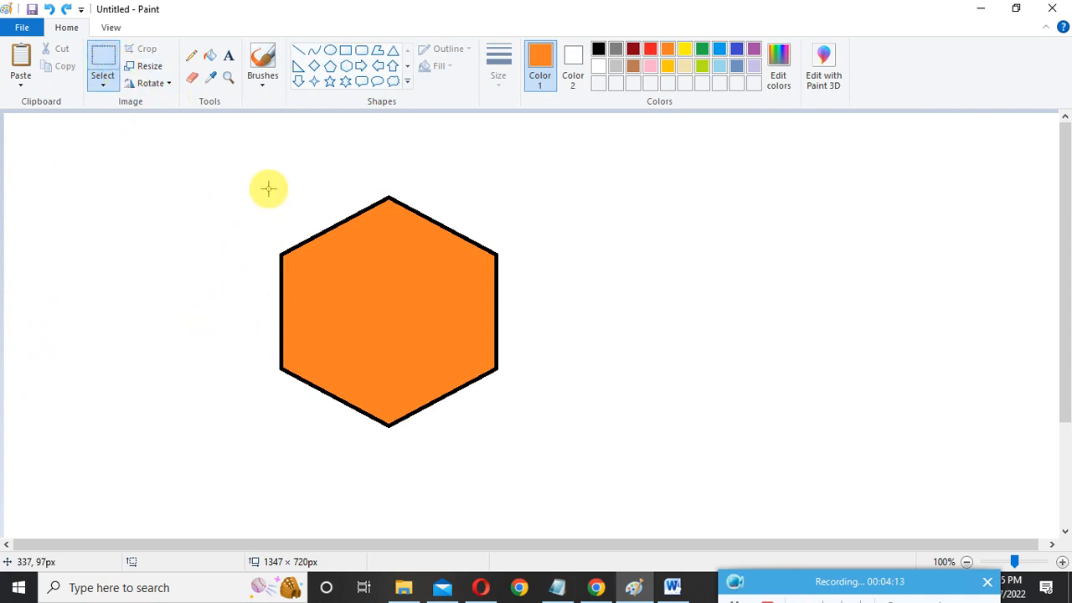
# - Copy the hexagon with a rectangular selection about 309 × 323 px and paste a duplicate onto the canvas
pyautogui.moveTo(268, 190); pyautogui.dragTo(511, 442)
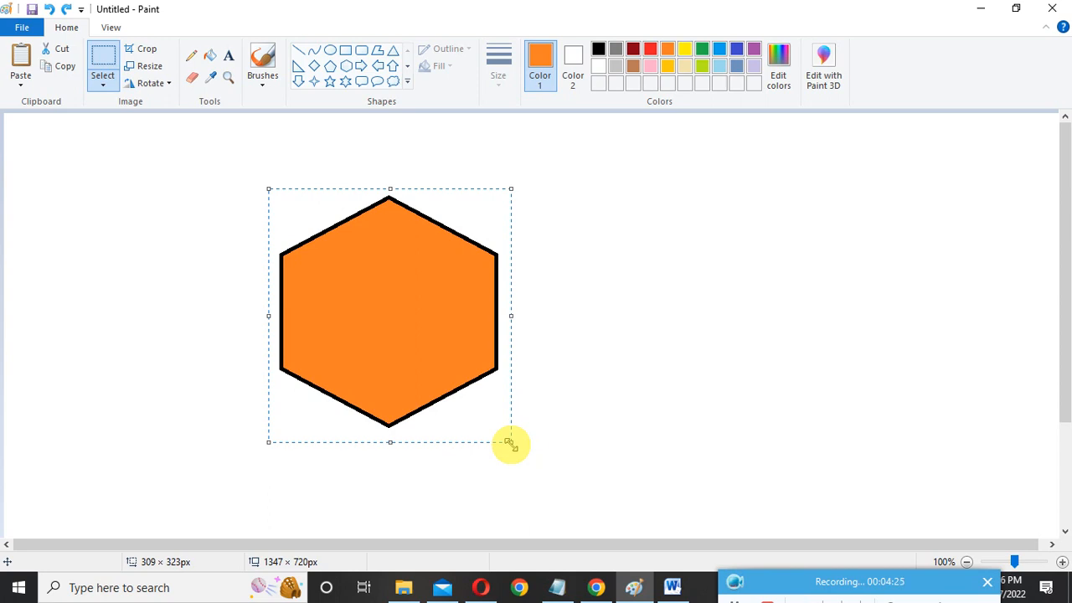
pyautogui.hotkey('ctrl', 'v')
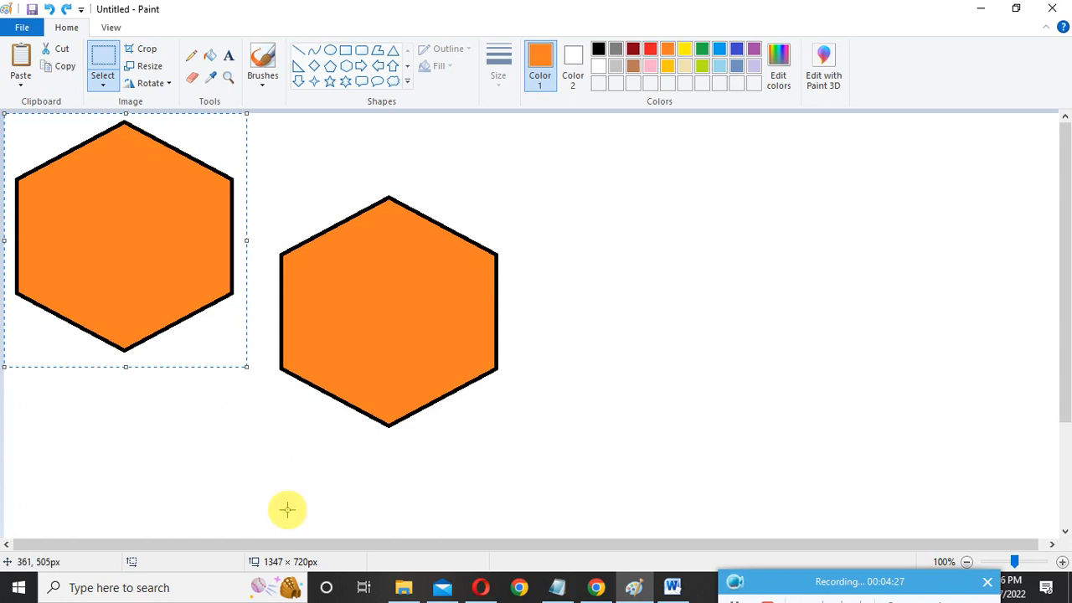
# - Move the pasted hexagon just to the right of the original hexagon, level with it
pyautogui.moveTo(173, 204); pyautogui.dragTo(675, 278)
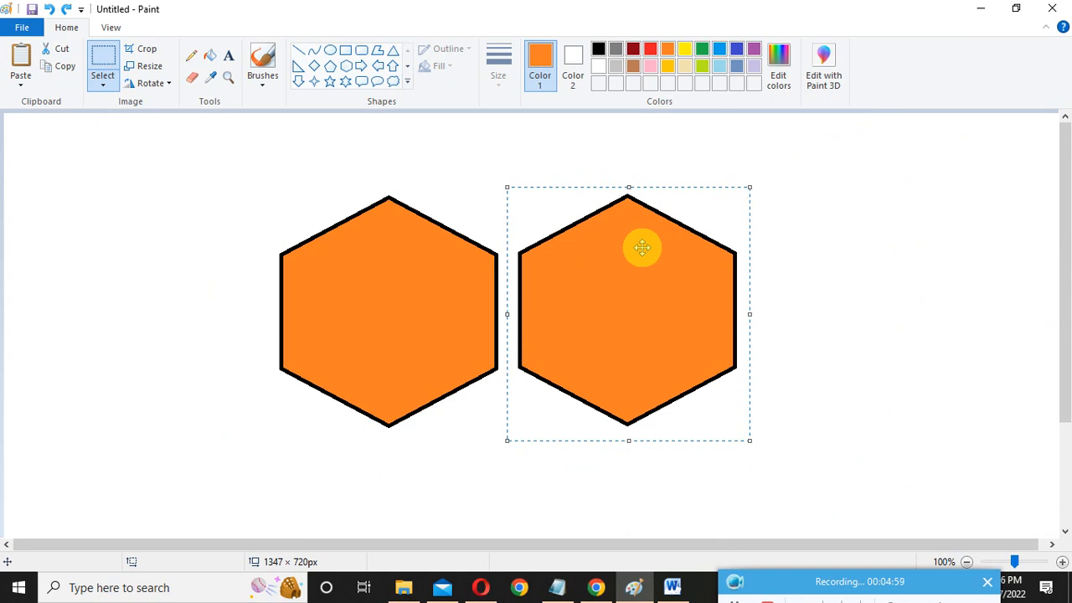
pyautogui.click(20, 89)
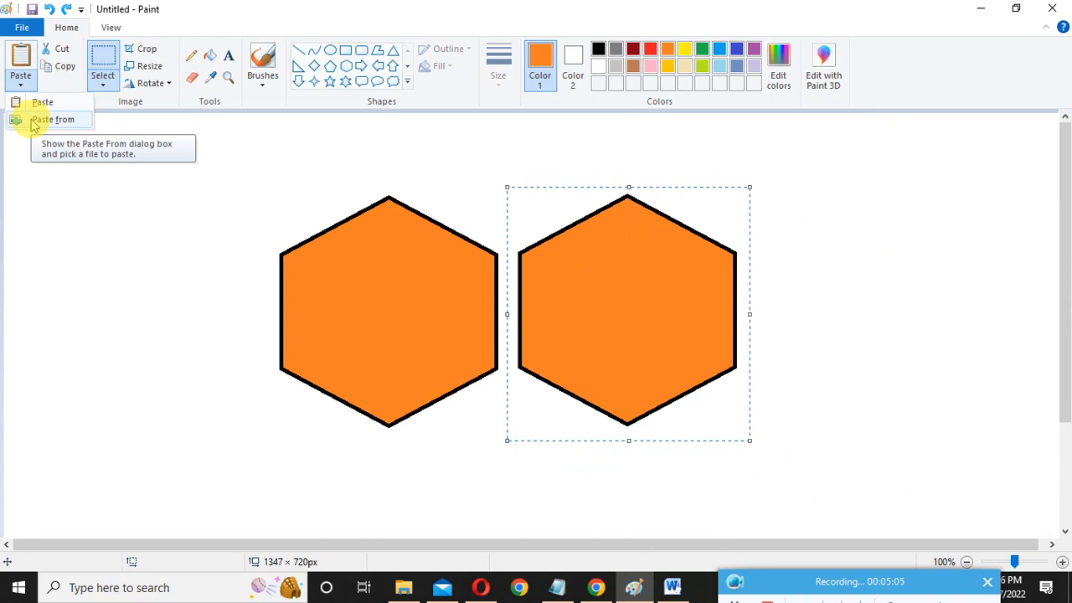
pyautogui.click(130, 243)
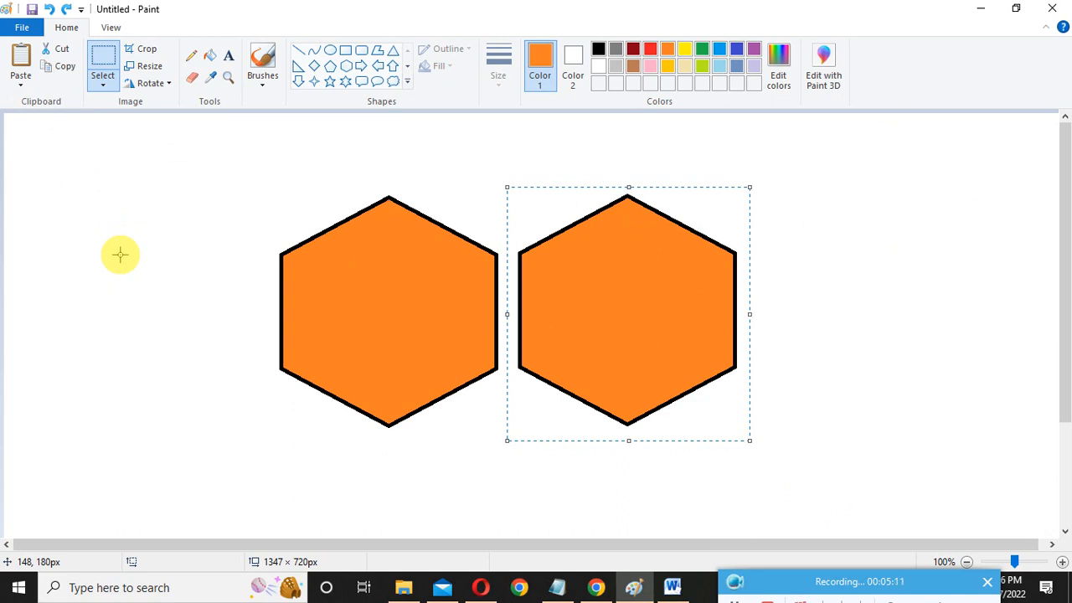
# - Discard the hexagon drawing without saving it and start with a blank canvas
pyautogui.hotkey('alt', 'F4')
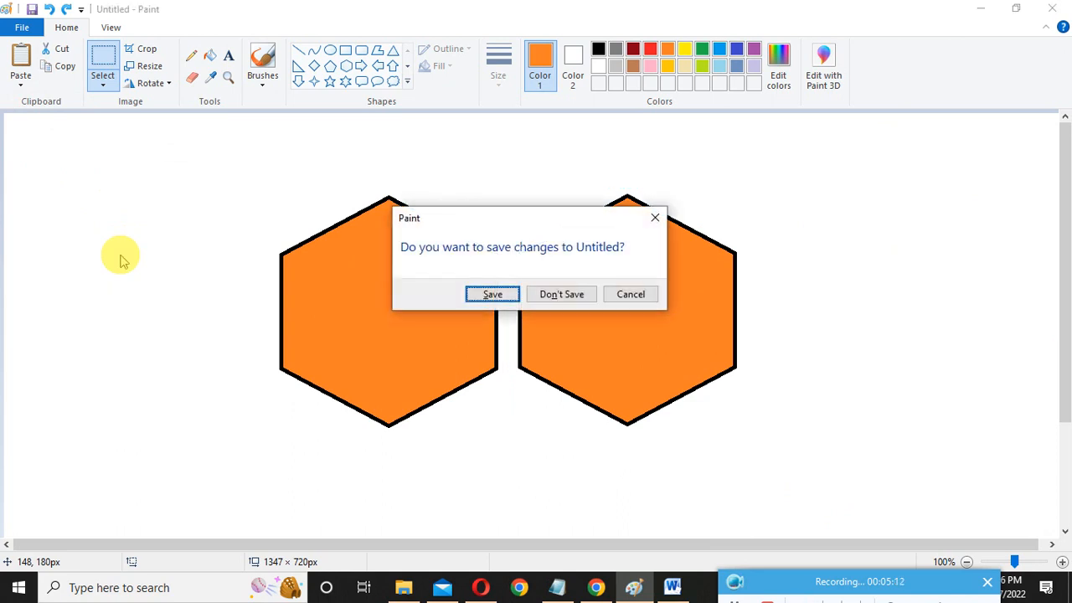
pyautogui.click(576, 295)
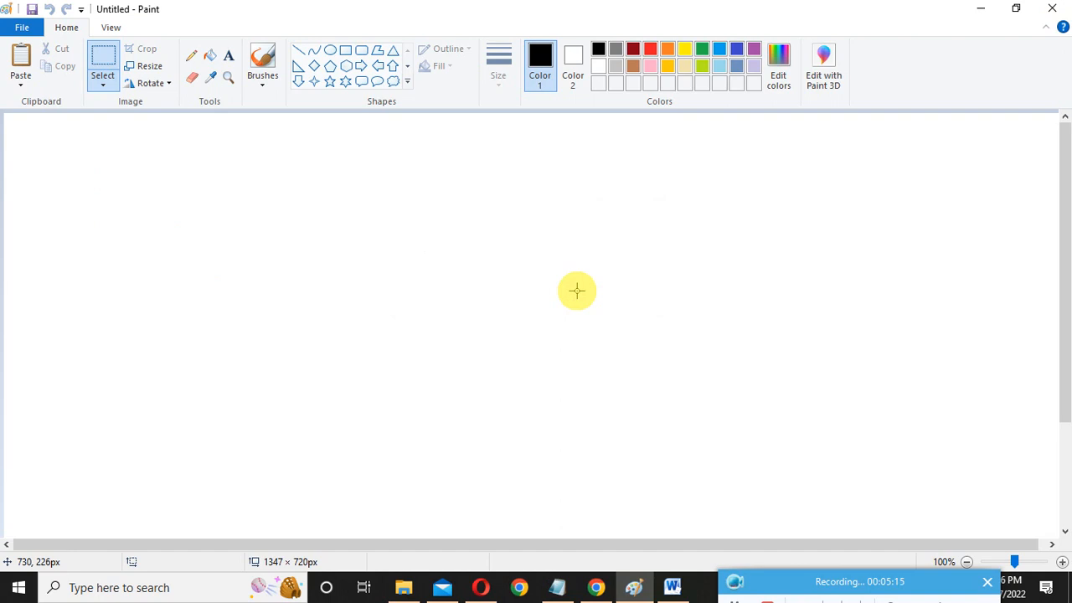
# - Paste the u1 picture from the Desktop folder onto the canvas and delete it
pyautogui.click(22, 84)
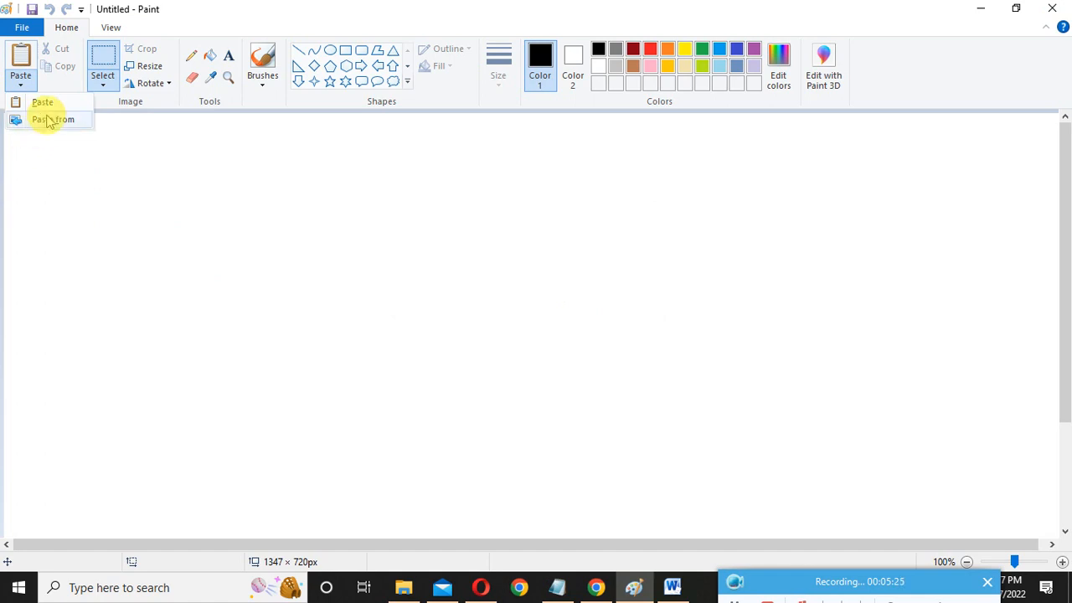
pyautogui.click(44, 119)
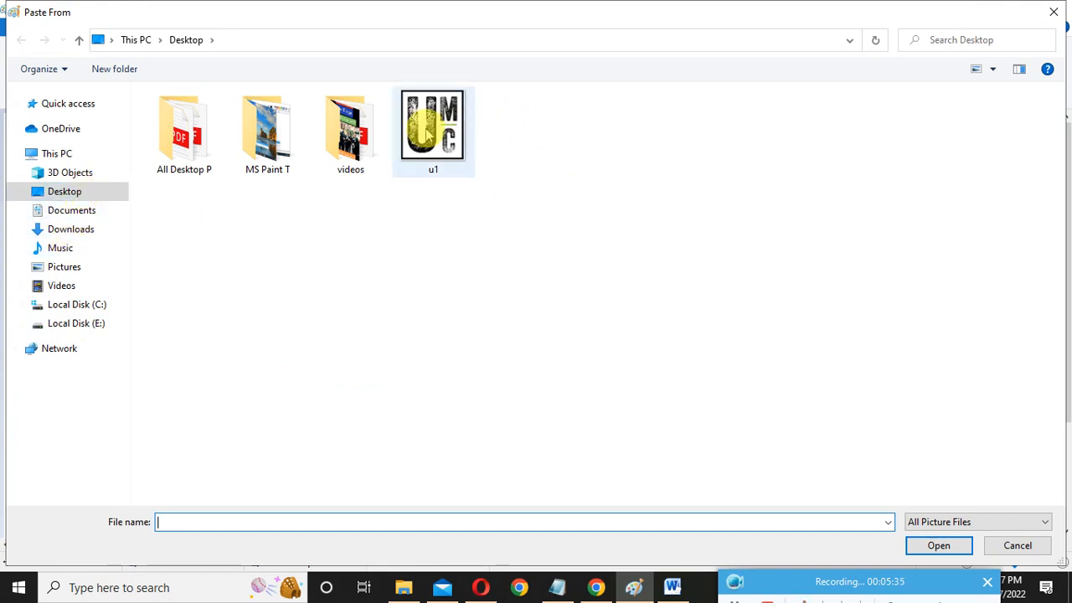
pyautogui.doubleClick(429, 132)
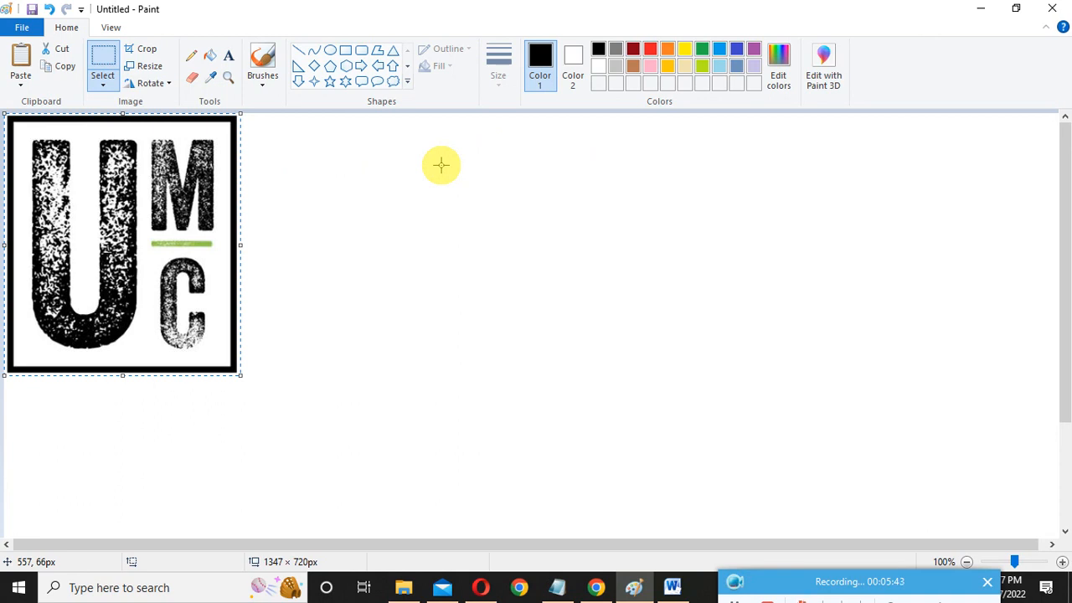
pyautogui.press('Delete')
# - Insert the u1 picture from the Desktop folder again using Paste from
pyautogui.click(20, 87)
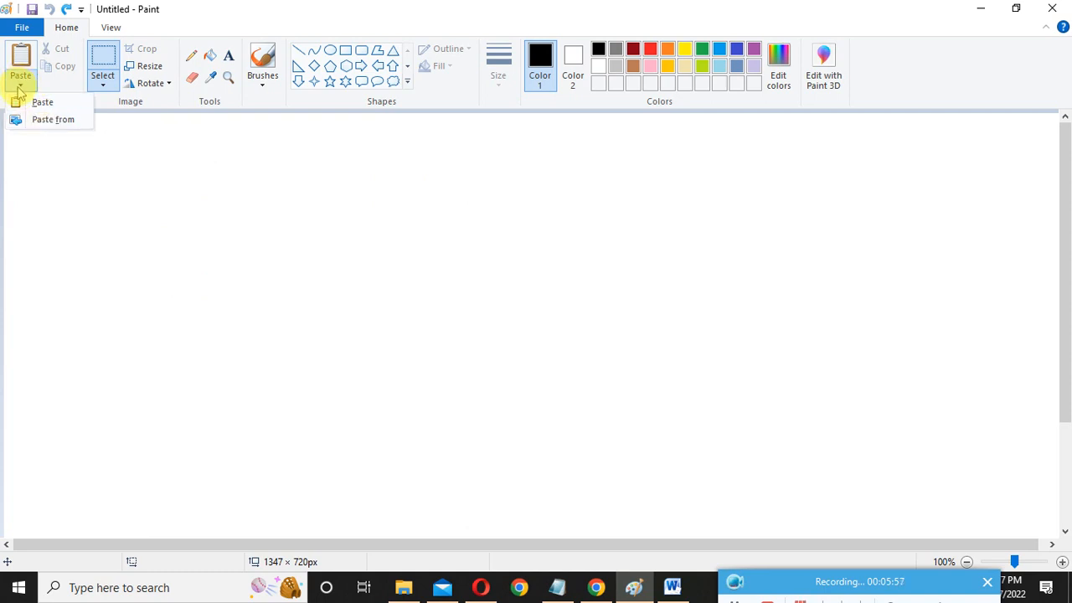
pyautogui.click(22, 92)
pyautogui.click(20, 89)
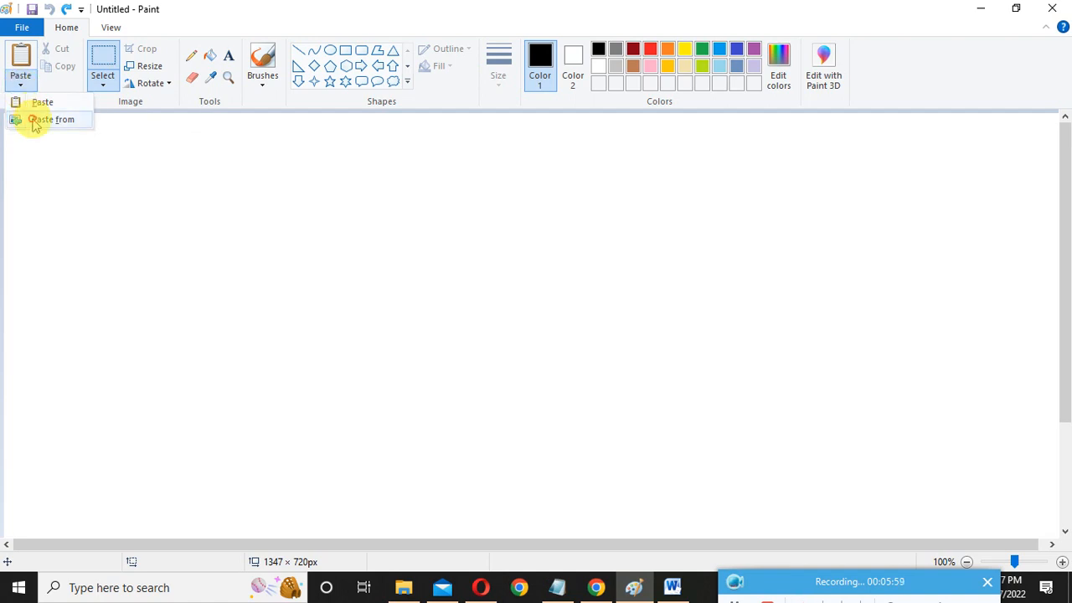
pyautogui.click(33, 120)
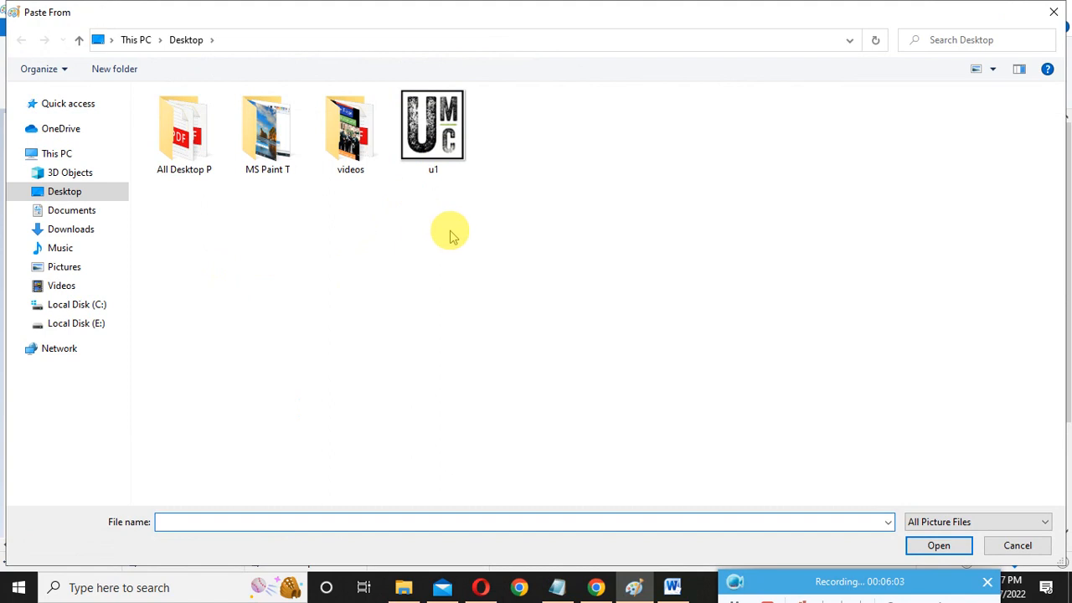
pyautogui.doubleClick(441, 168)
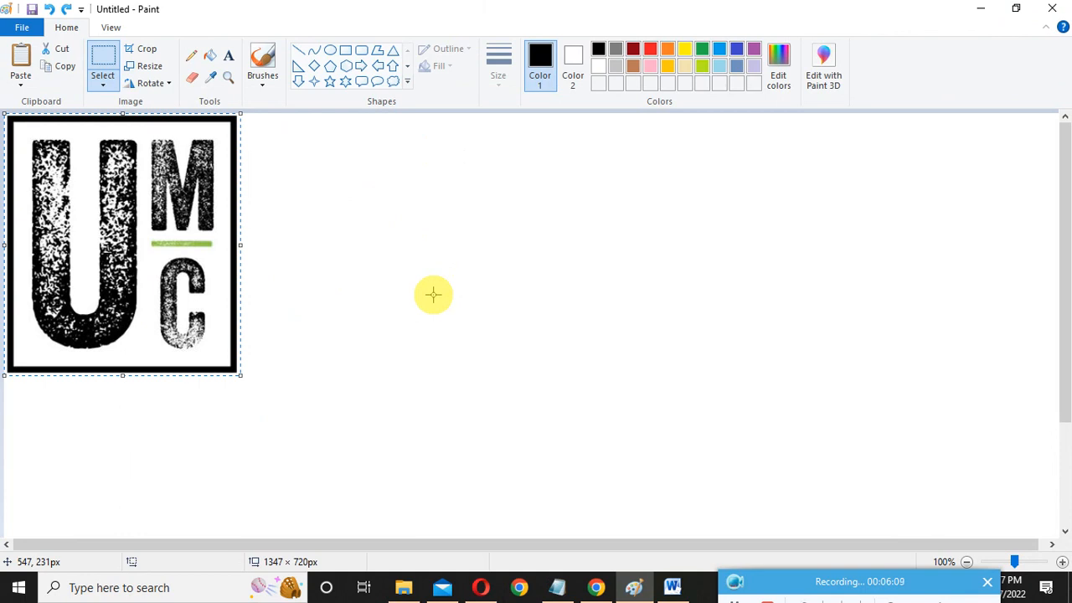
# - Fill the white background of the pasted u1 picture with orange, and undo both the fill and the paste
pyautogui.click(211, 56)
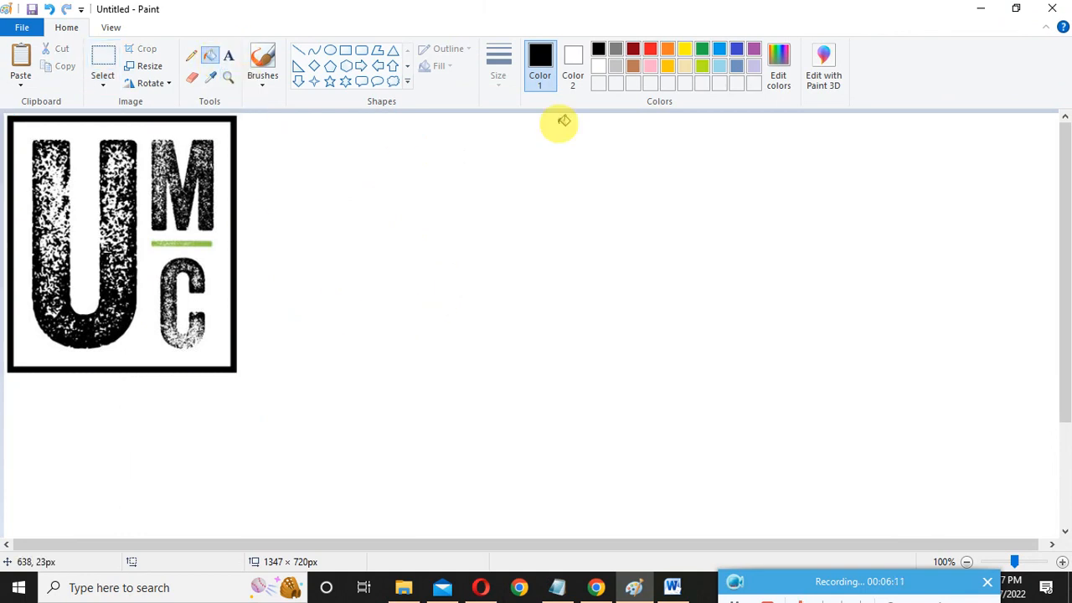
pyautogui.click(668, 48)
pyautogui.click(142, 135)
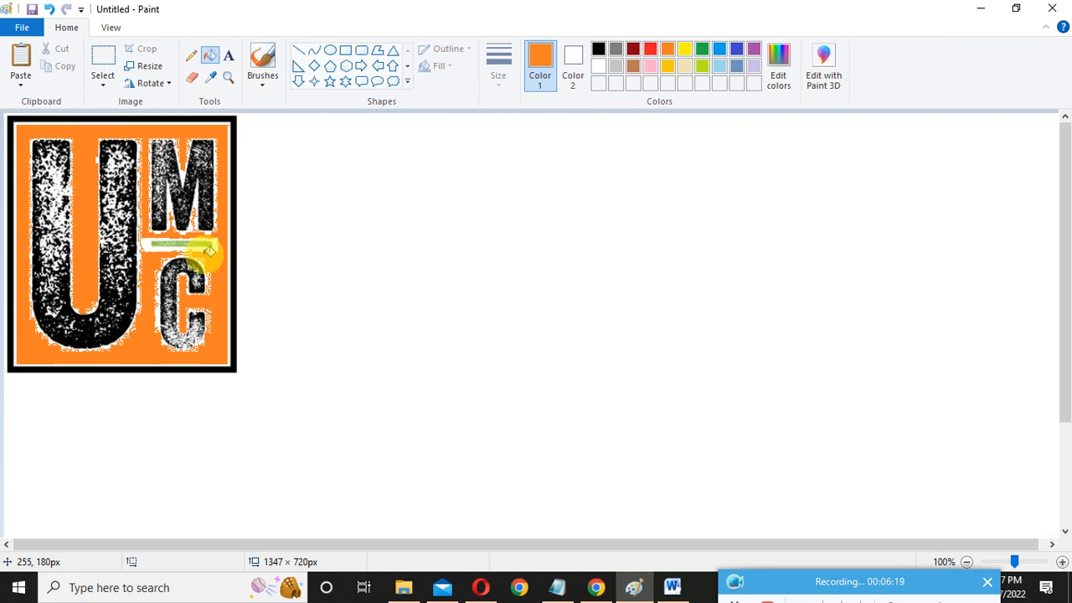
pyautogui.hotkey('ctrl', 'z')
pyautogui.hotkey('ctrl', 'z')
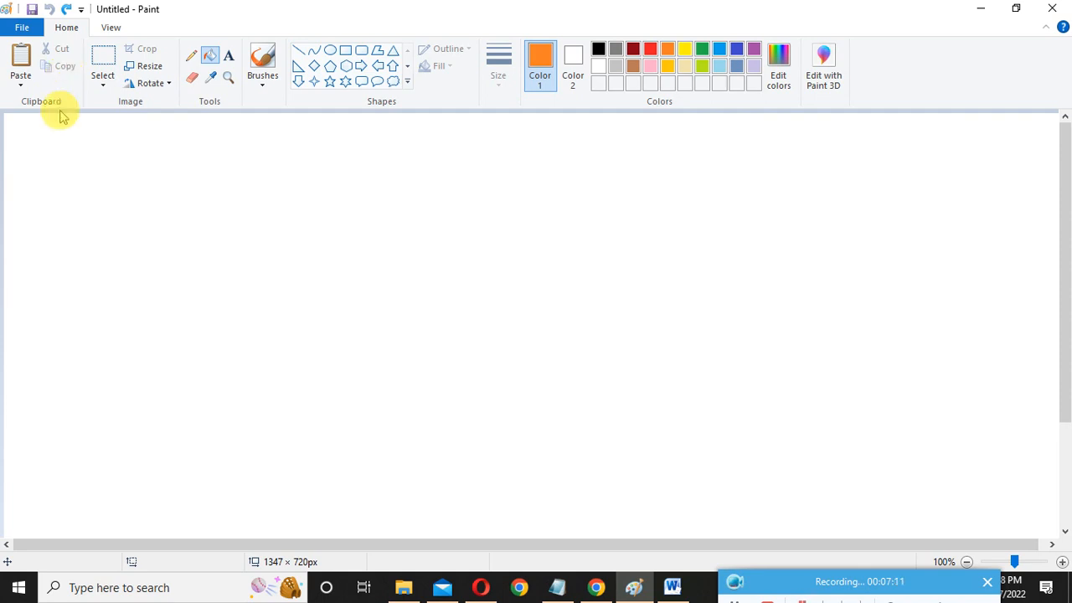
pyautogui.click(835, 586)
pyautogui.moveTo(834, 586); pyautogui.dragTo(845, 536)
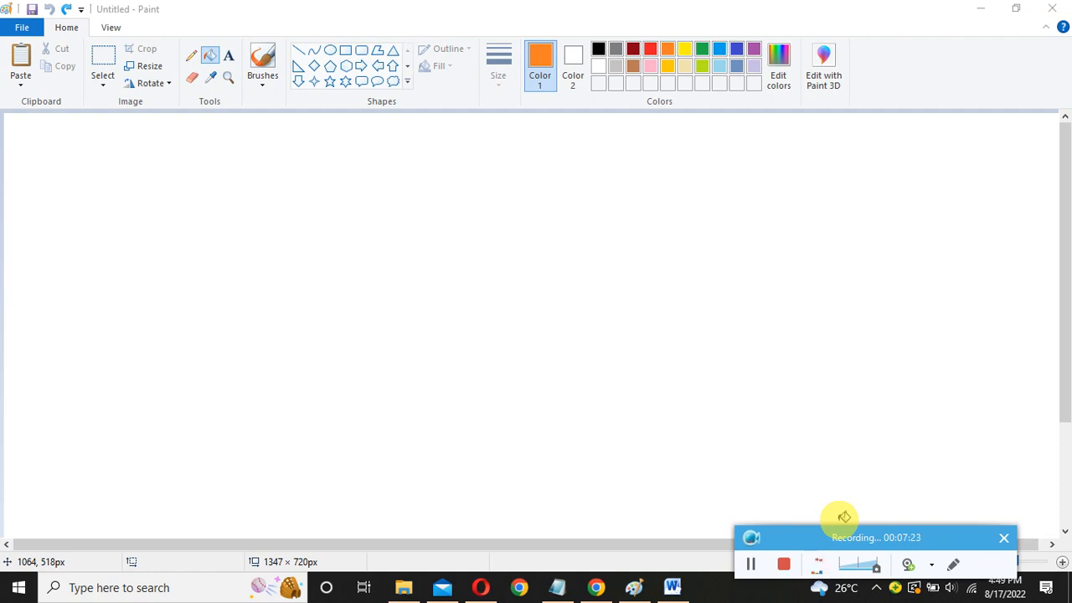
pyautogui.click(791, 569)
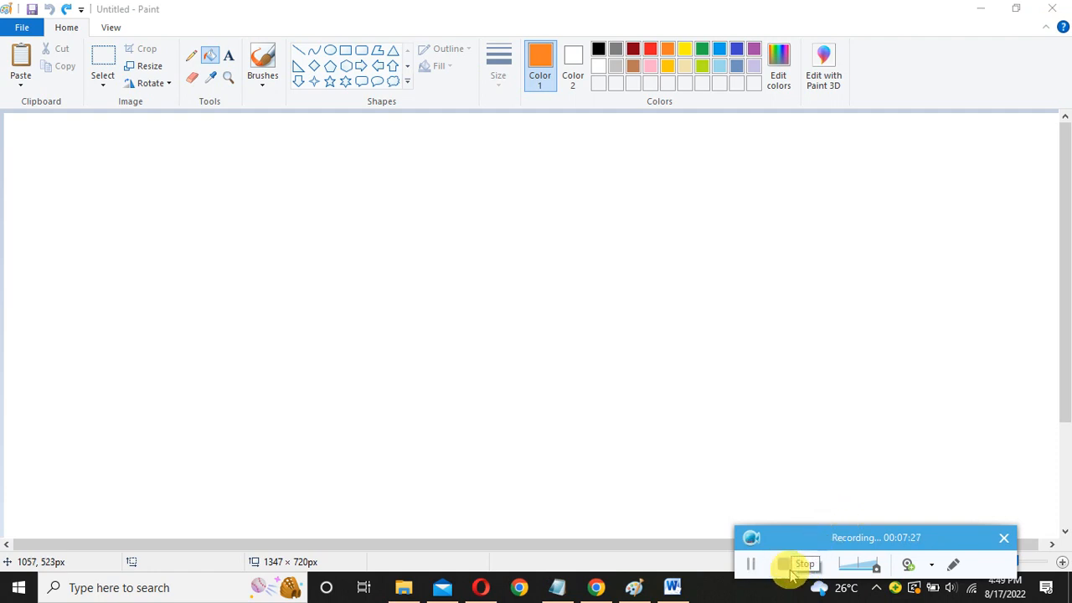